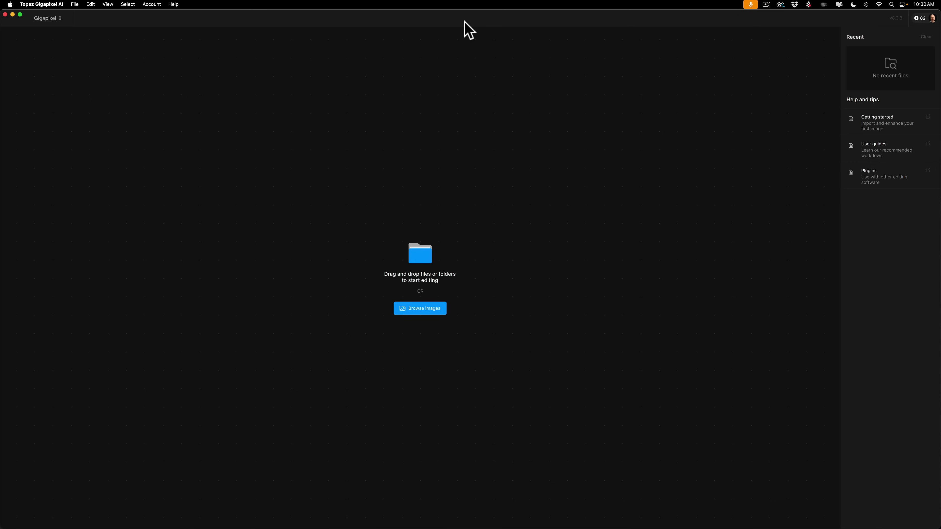
Load Pileated Woodpecker.jpg for a 4x upscale from 667 × 1000 to 2668 × 4000 px
left_click(420, 307)
left_click(411, 233)
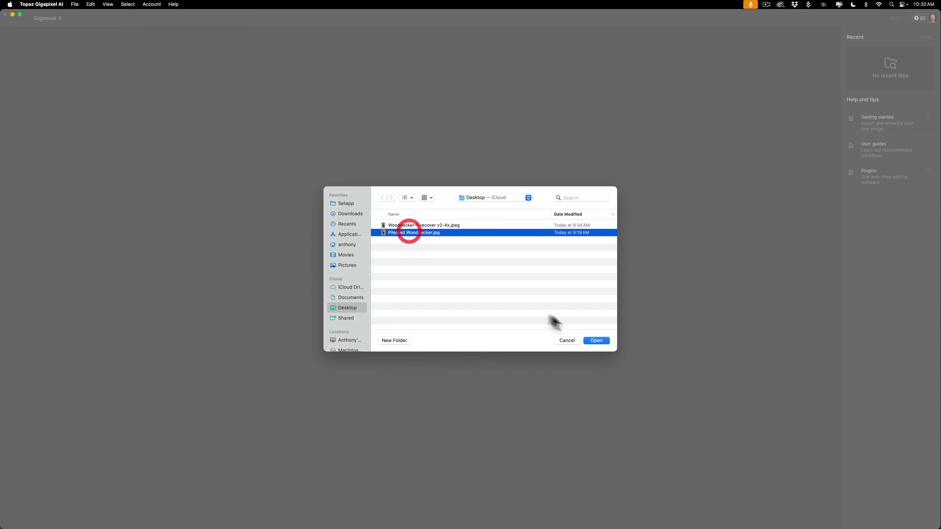
left_click(596, 340)
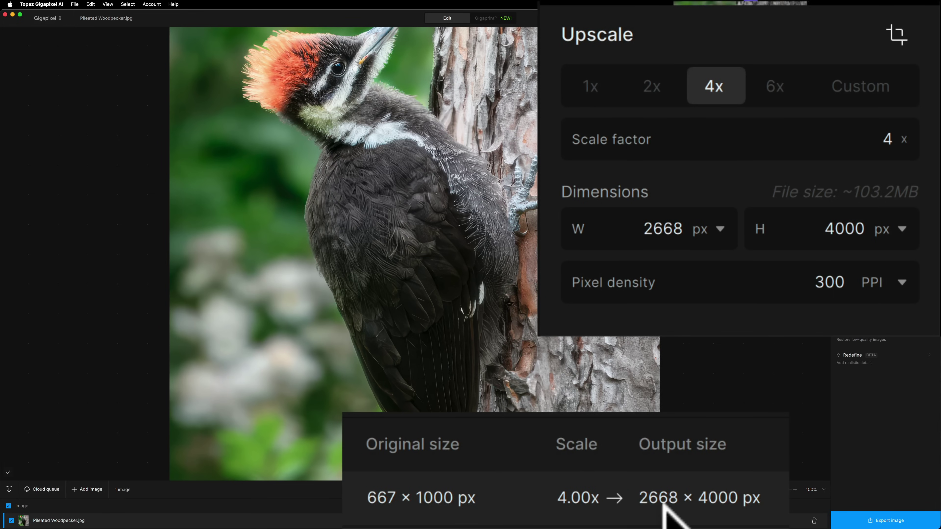
mouse_move(725, 499)
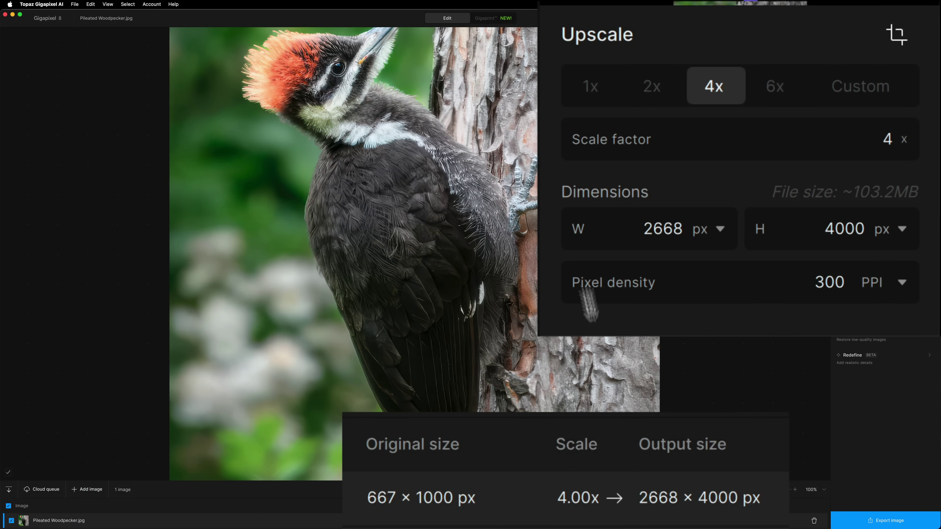
mouse_move(887, 62)
left_mouse_down()
mouse_move(887, 73)
mouse_move(887, 47)
left_mouse_up()
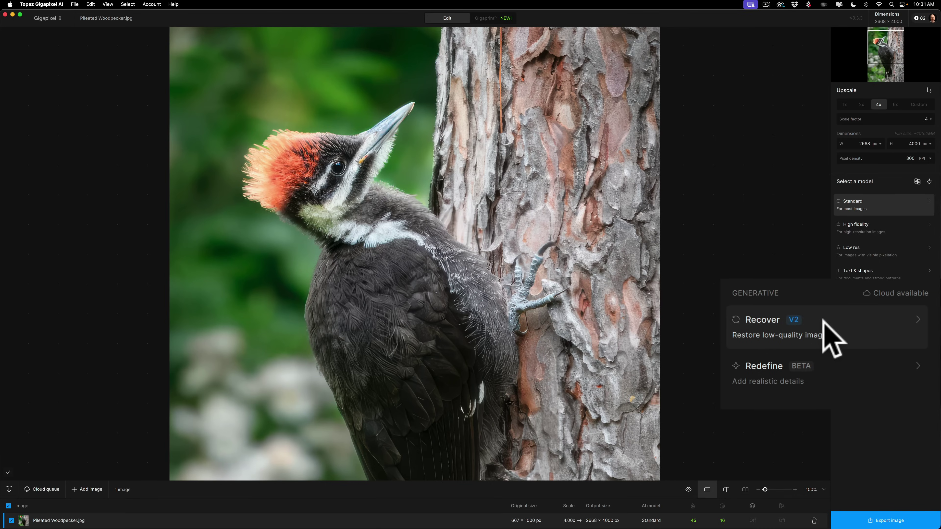
Switch the AI model to Recover, compare versions, and settle on v1 with Detail 50
left_click(878, 334)
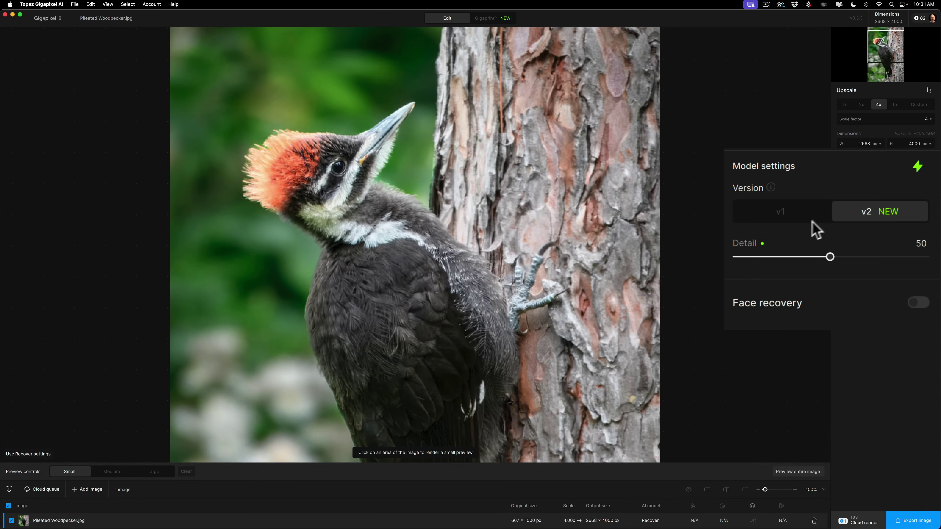
left_click(795, 210)
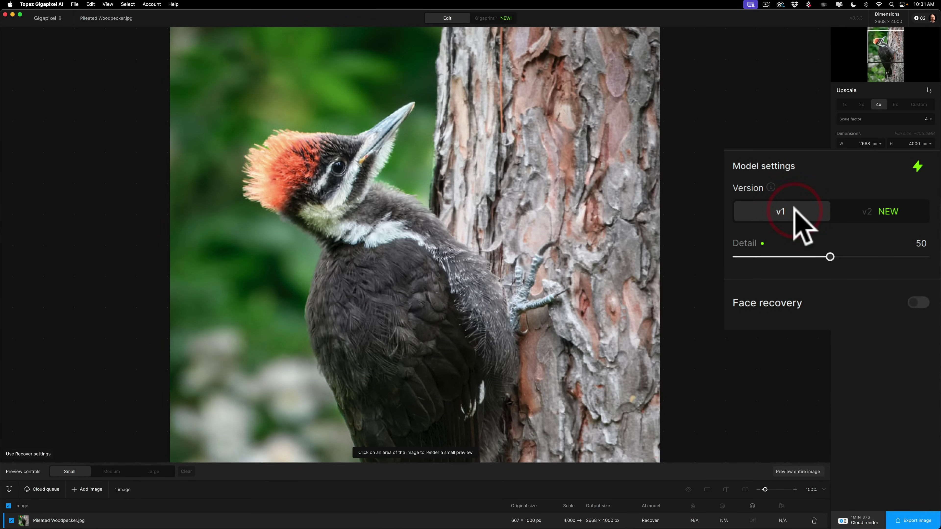
left_click(863, 211)
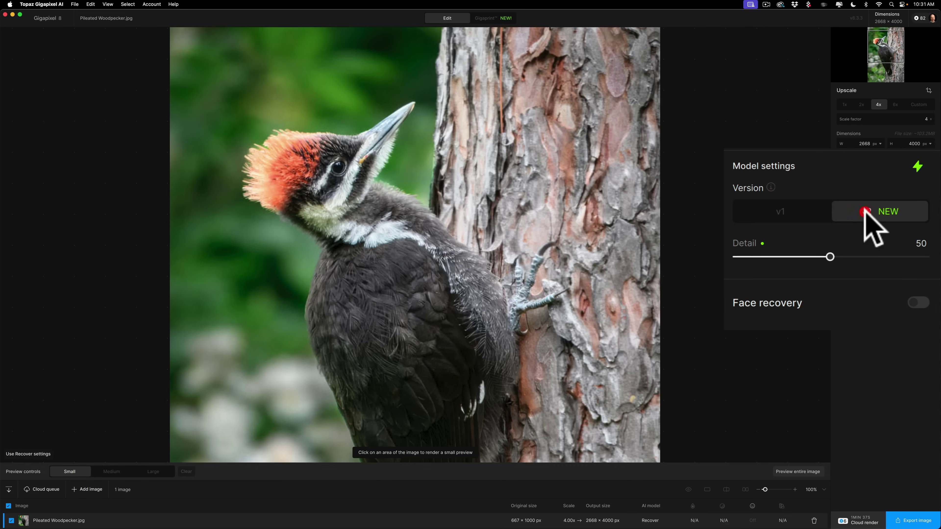
left_click(788, 209)
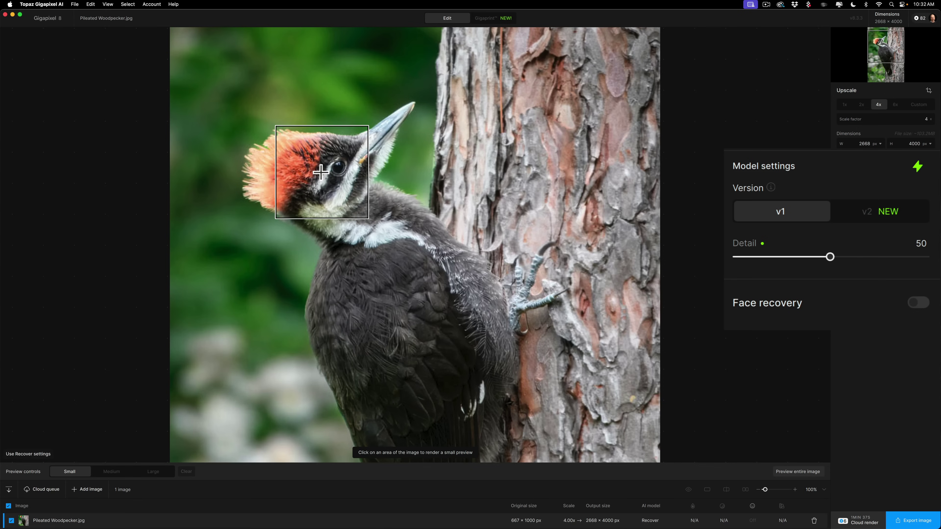
Render Recover v1 previews of the woodpecker's head and the bark at the right edge
left_click(323, 172)
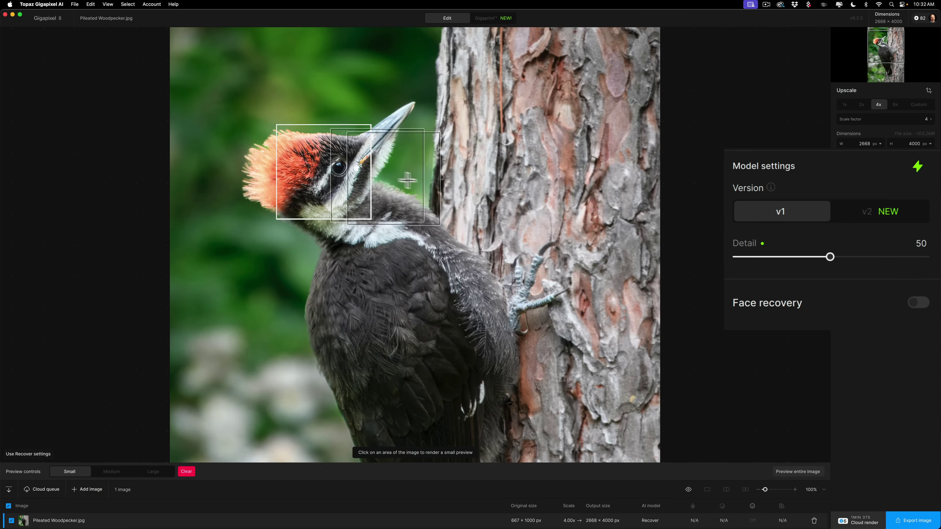
left_click(621, 238)
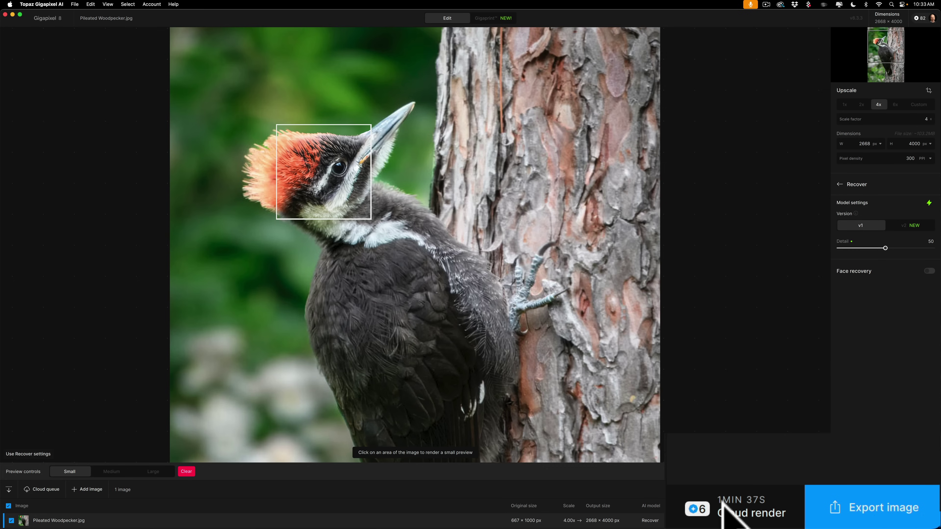
Start a 6-credit cloud render of the woodpecker image and check it in the render queue
left_click(726, 509)
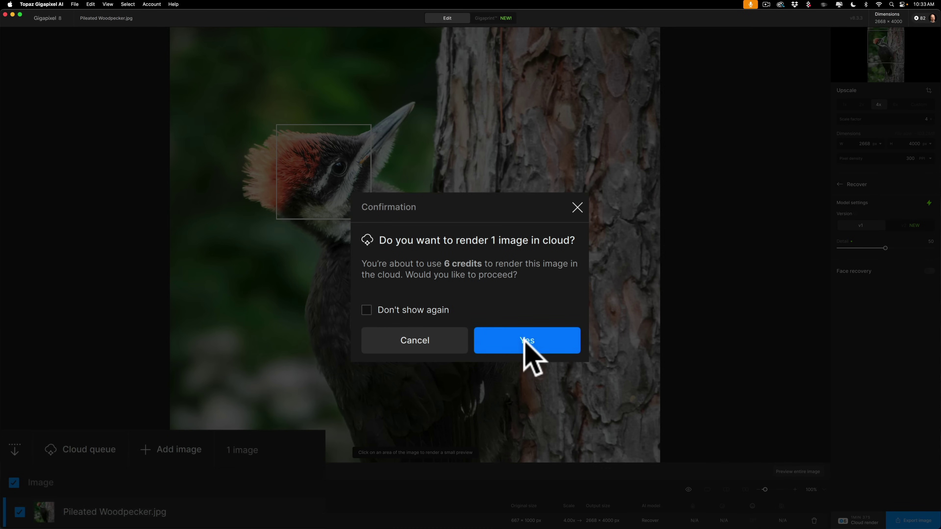
left_click(525, 339)
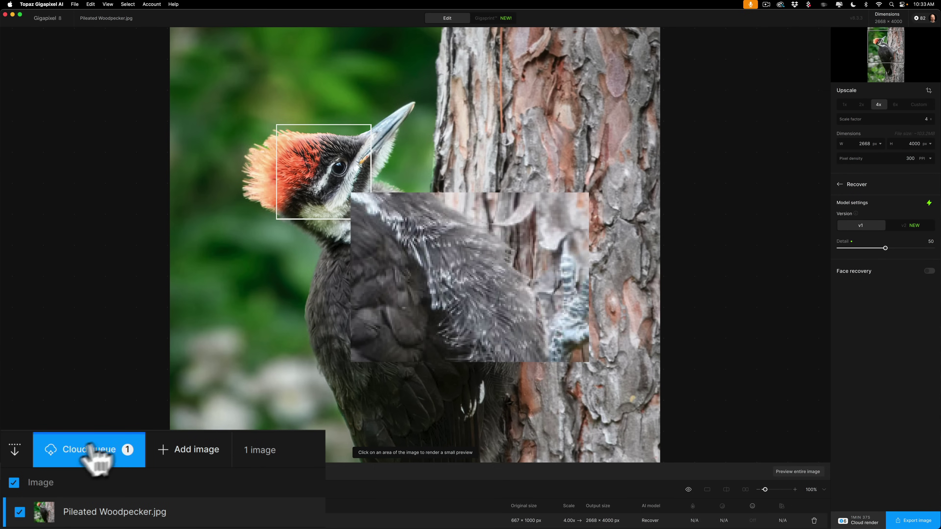
left_click(71, 444)
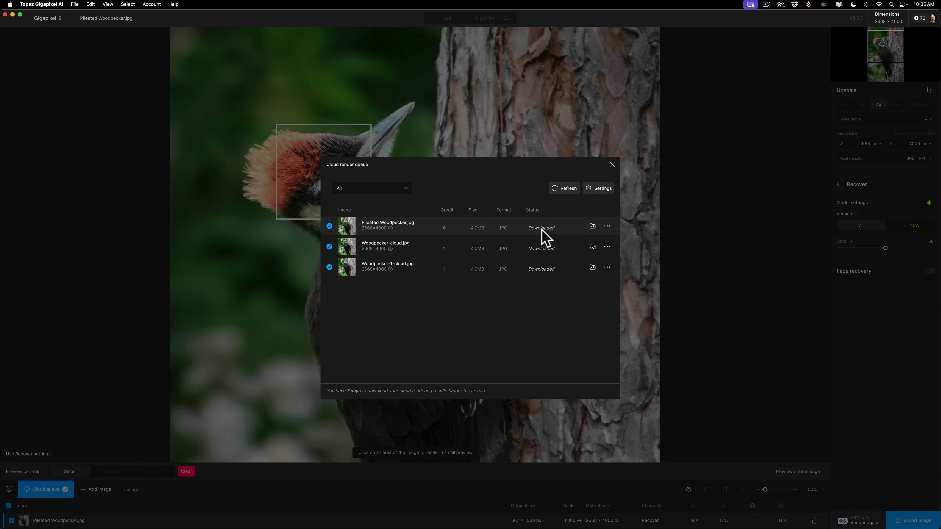
Switch Recover to version v2 and render a preview over the woodpecker's head
left_click(612, 166)
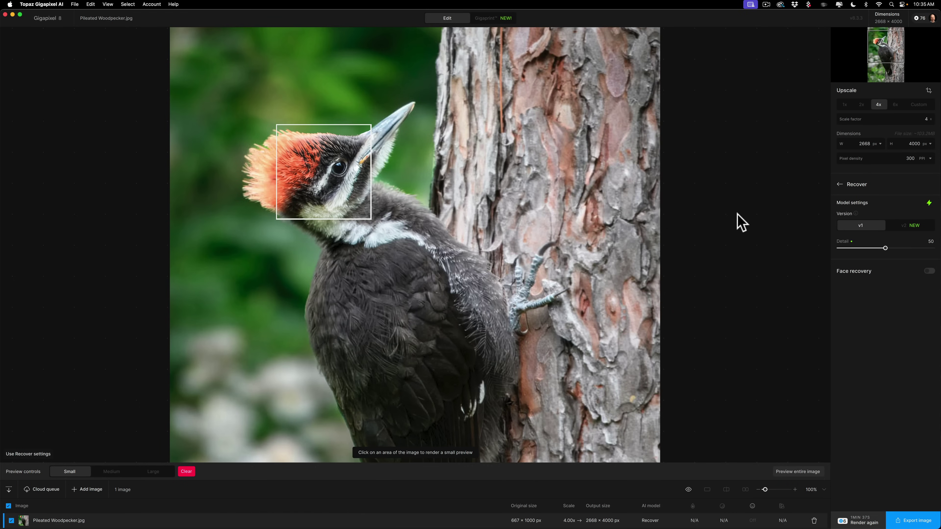
left_click(907, 224)
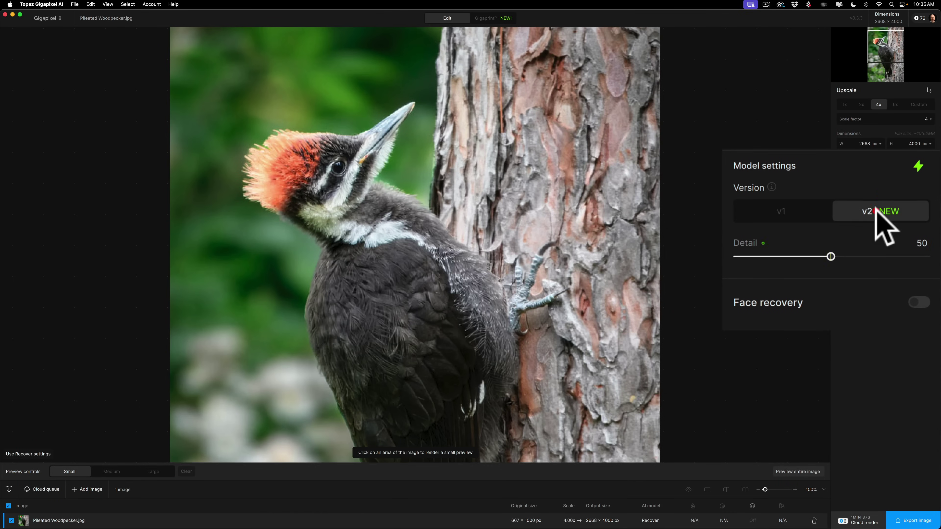
left_click(287, 174)
left_click(329, 168)
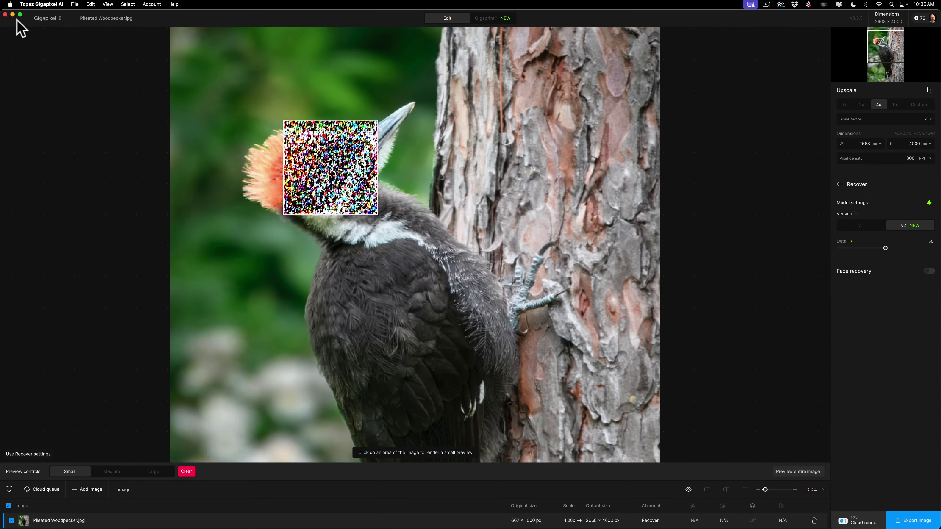
Inspect Woodpecker-1-recover v2-4x.jpeg from the desktop in Preview, then close it
left_click(12, 14)
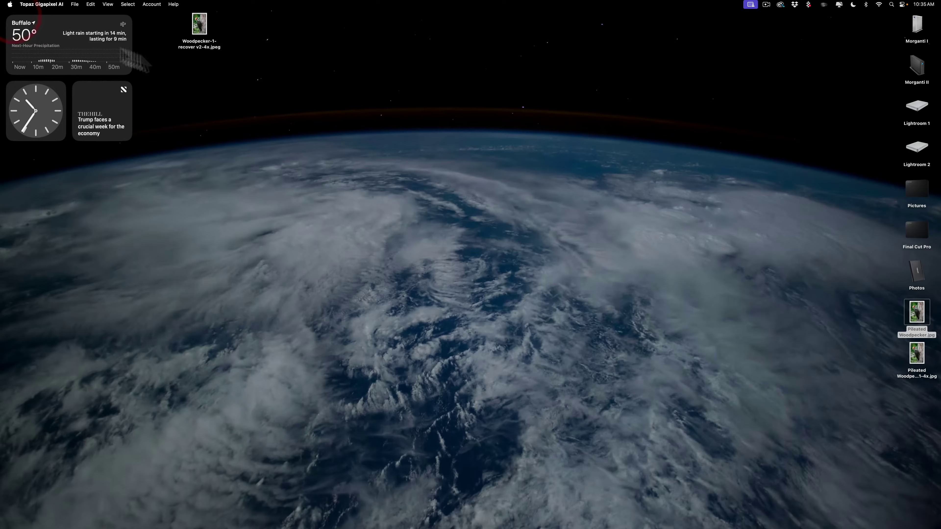
left_click_drag(210, 34, 424, 115)
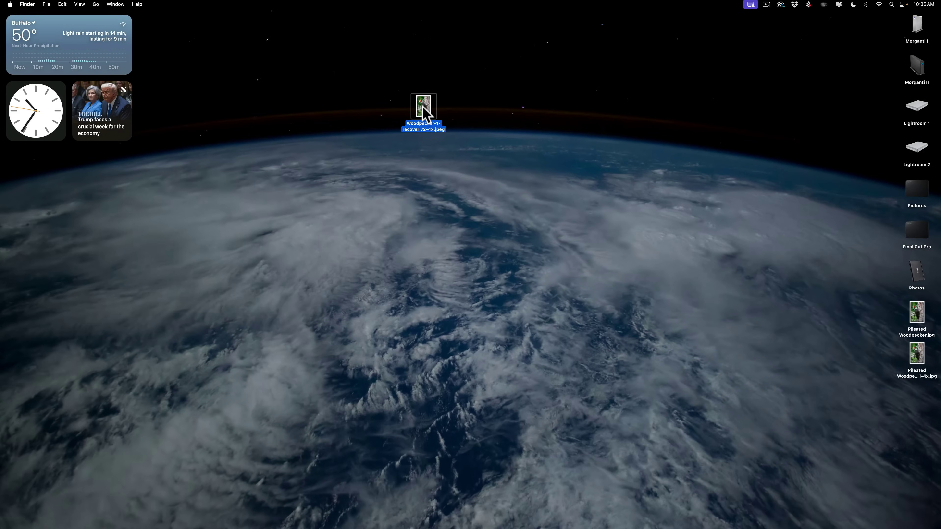
double_click(424, 111)
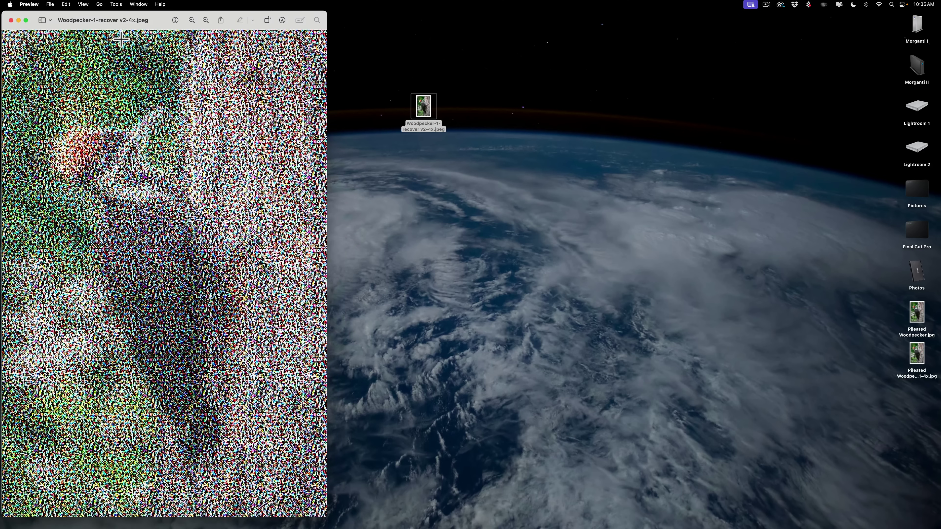
left_click_drag(113, 21, 387, 15)
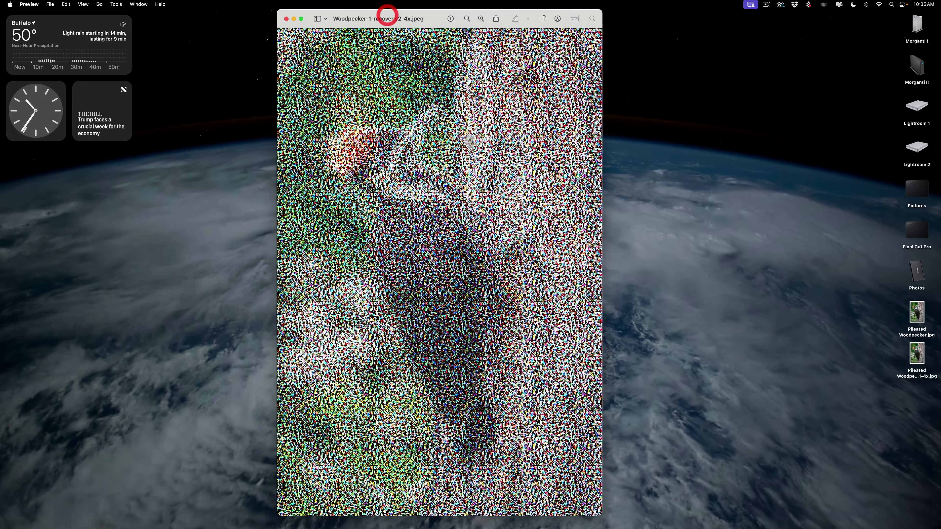
left_click(286, 18)
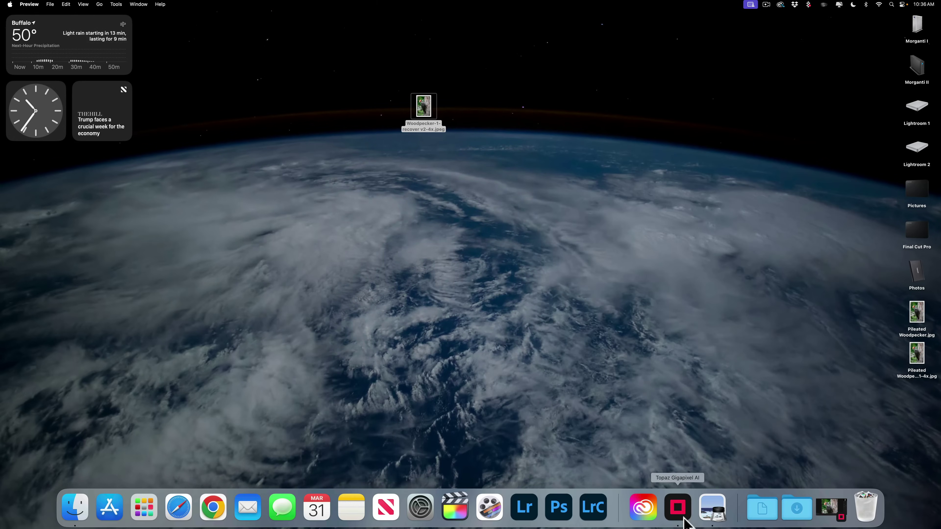
Cloud-render the Recover v2 result and confirm in the queue that all four jobs downloaded
left_click(677, 507)
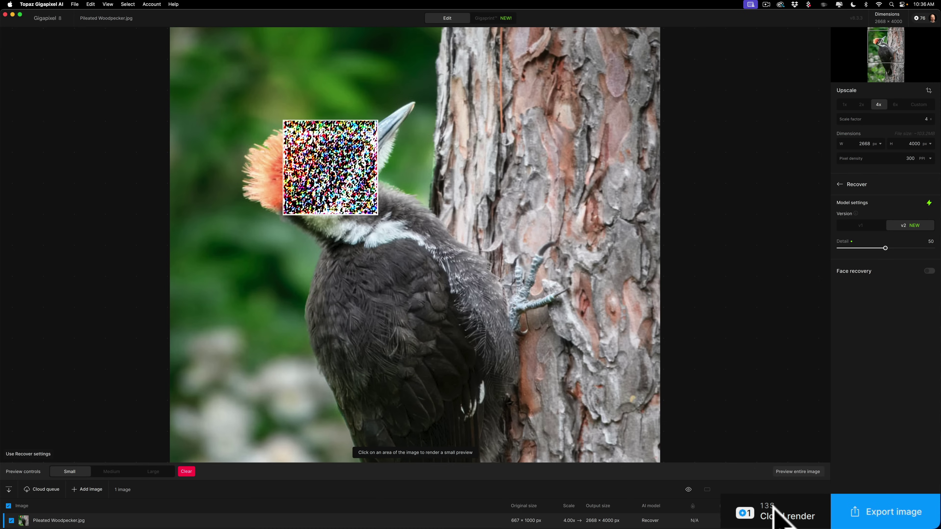
left_click(776, 514)
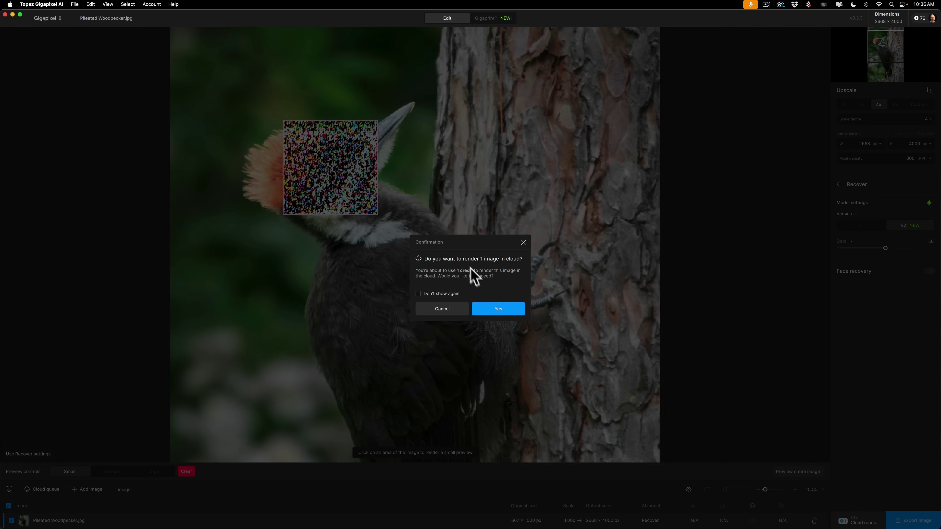
left_click(496, 308)
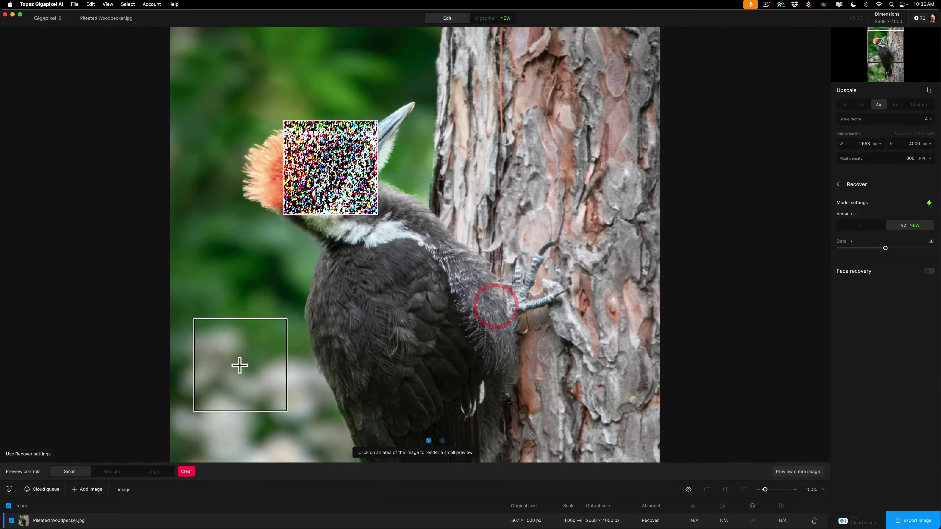
left_click(48, 493)
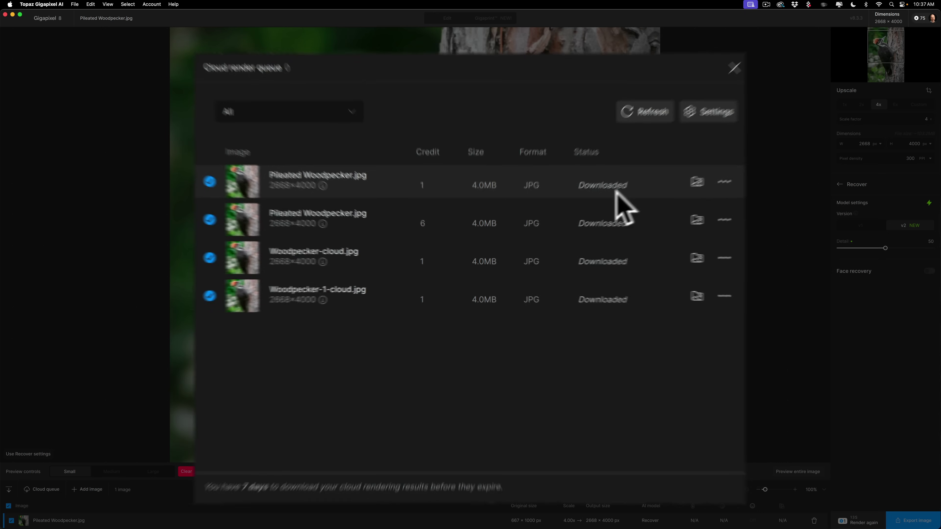
left_click(612, 164)
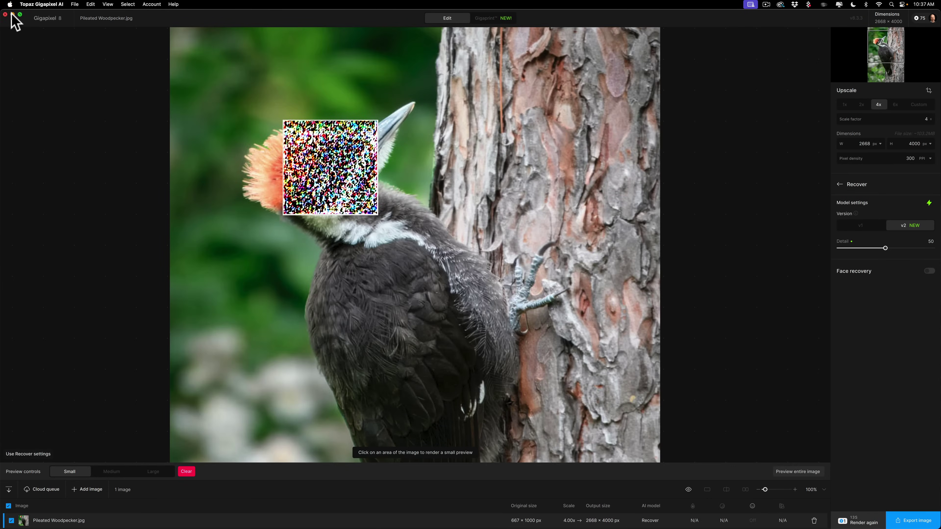
Reopen Woodpecker-1-recover v2-4x.jpeg in Preview to check it, then close it
left_click(12, 14)
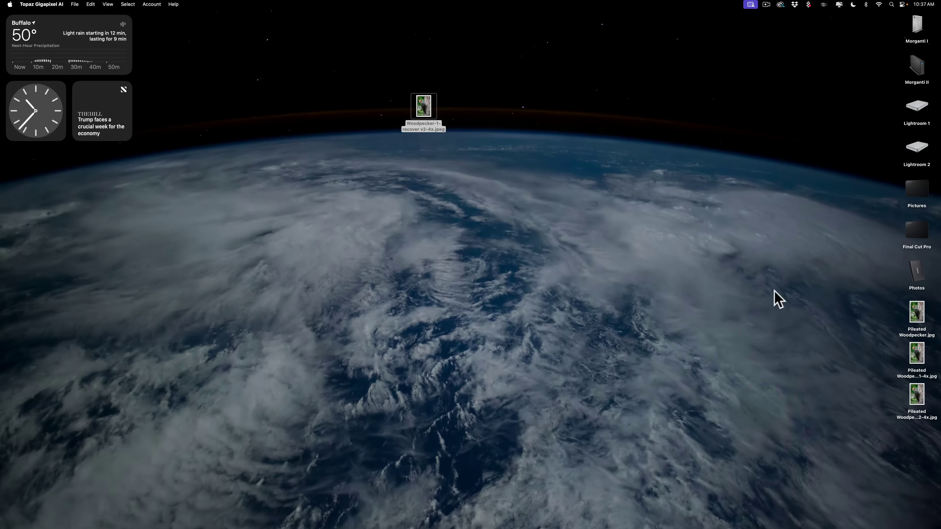
double_click(424, 109)
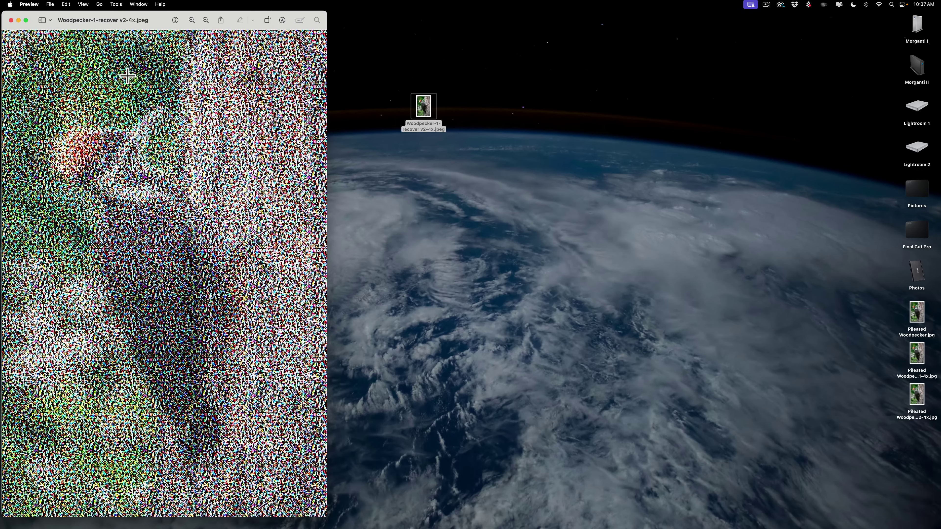
left_click(11, 20)
Open the original woodpecker photo plus the Recover v1 and v2 4x upscales together in Photoshop
left_click_drag(423, 107, 200, 66)
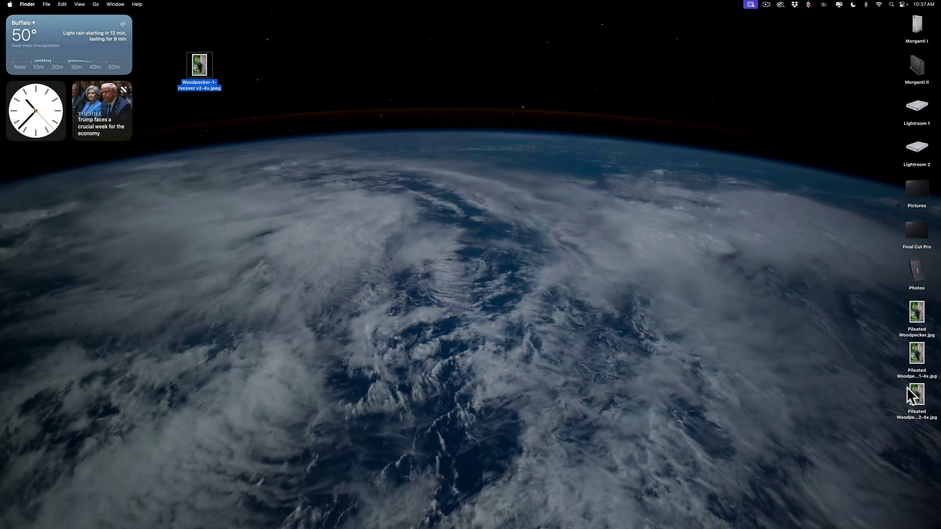
left_click_drag(890, 293, 931, 414)
left_click_drag(917, 313, 530, 518)
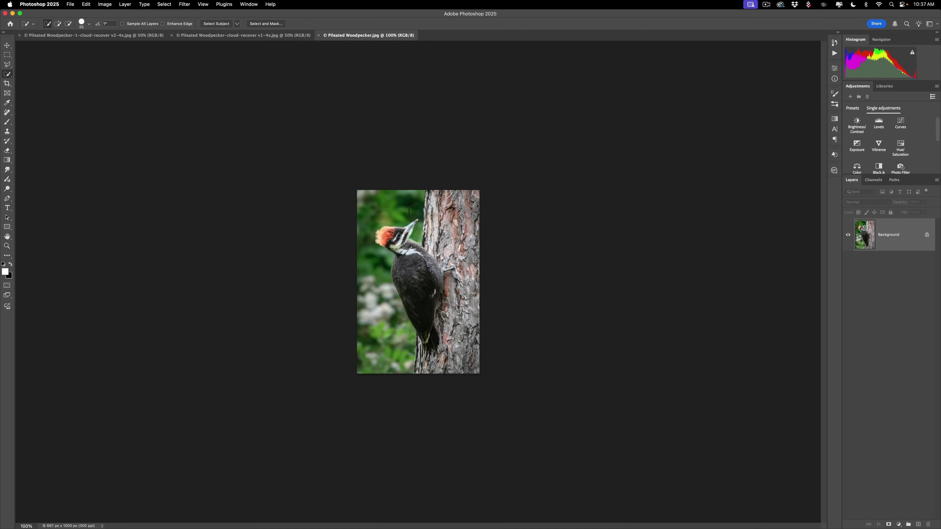
Switch between the Recover v1 and v2 4x upscale documents to compare them
left_click(234, 34)
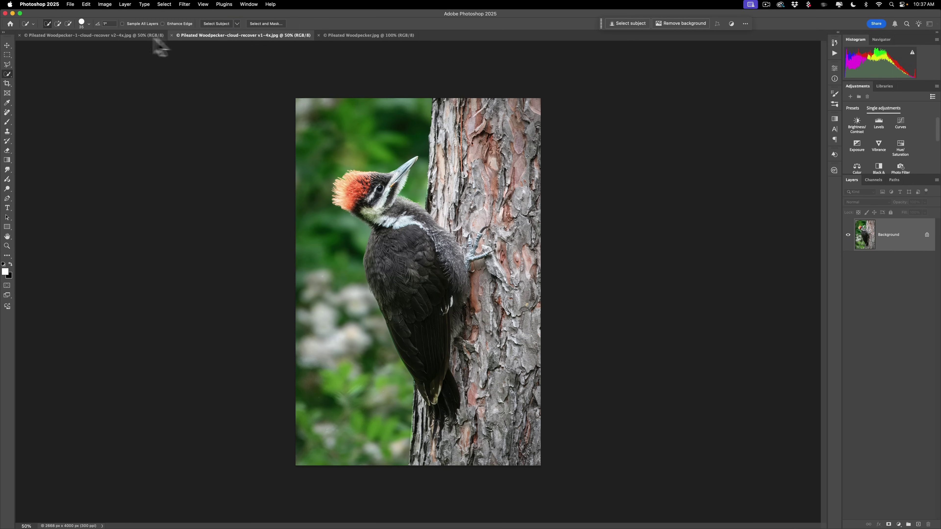
left_click(126, 35)
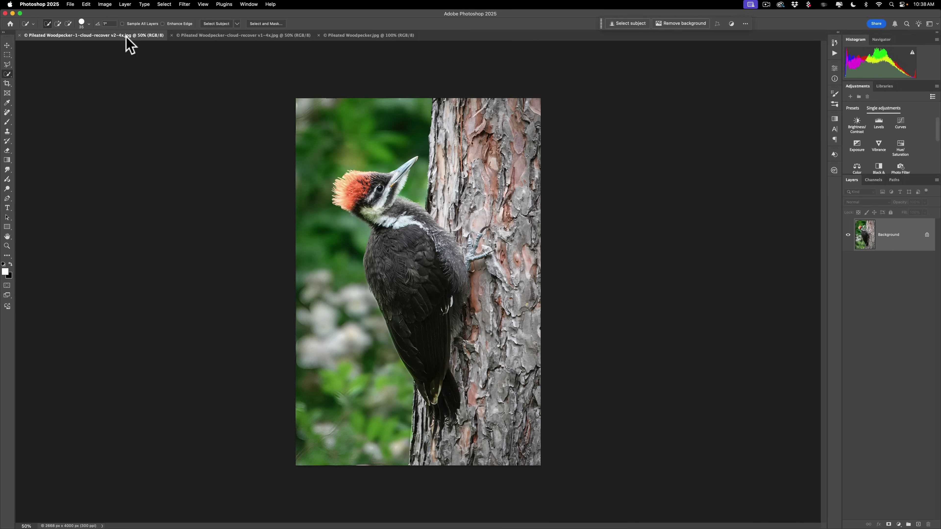
Paste the Recover v1 upscale into the v2 document as aligned Layer 1 above Background
left_click(220, 36)
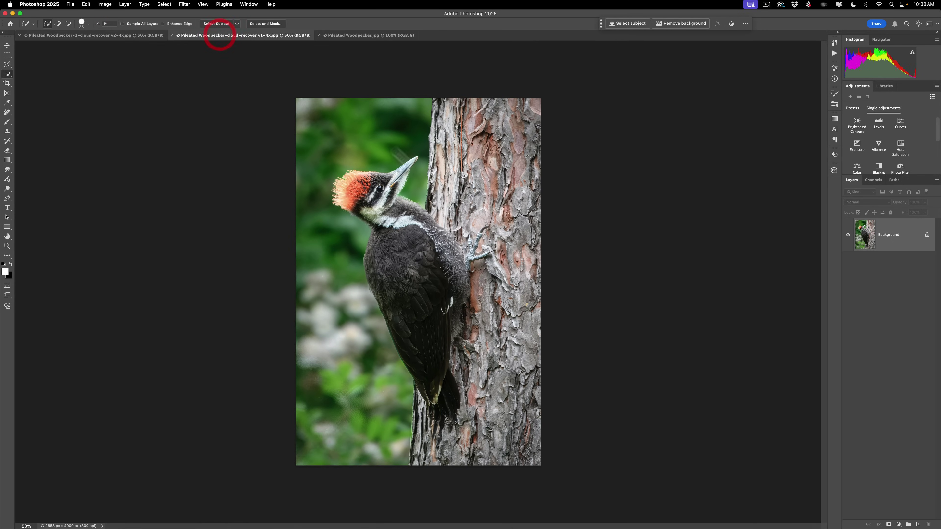
left_click(7, 44)
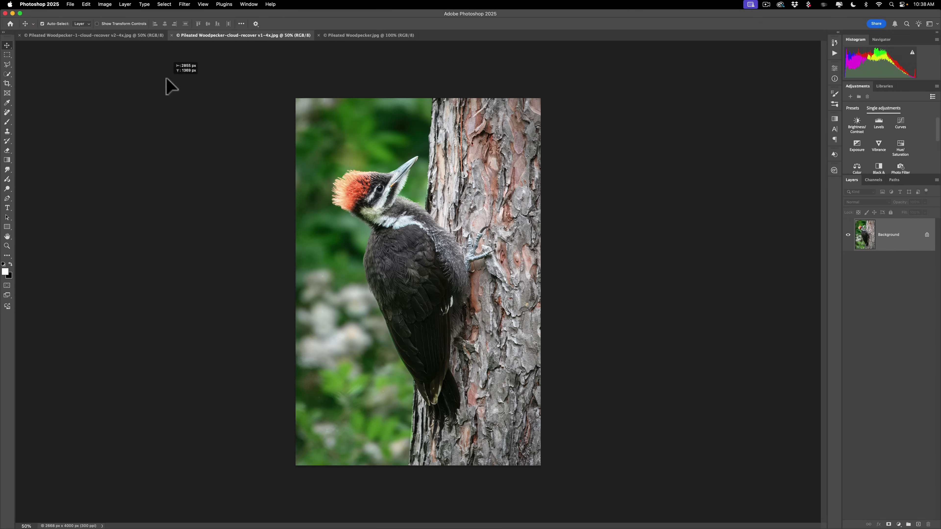
left_click(128, 37)
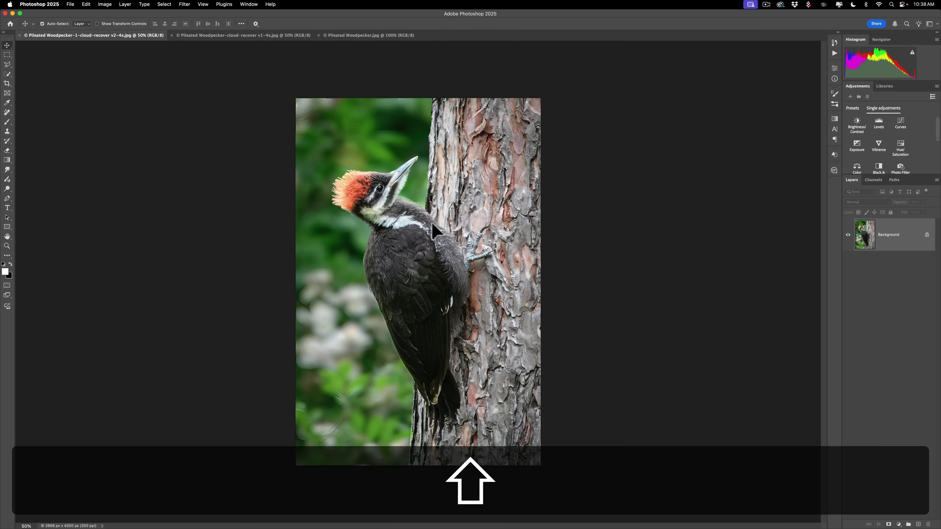
key("super+shift+v")
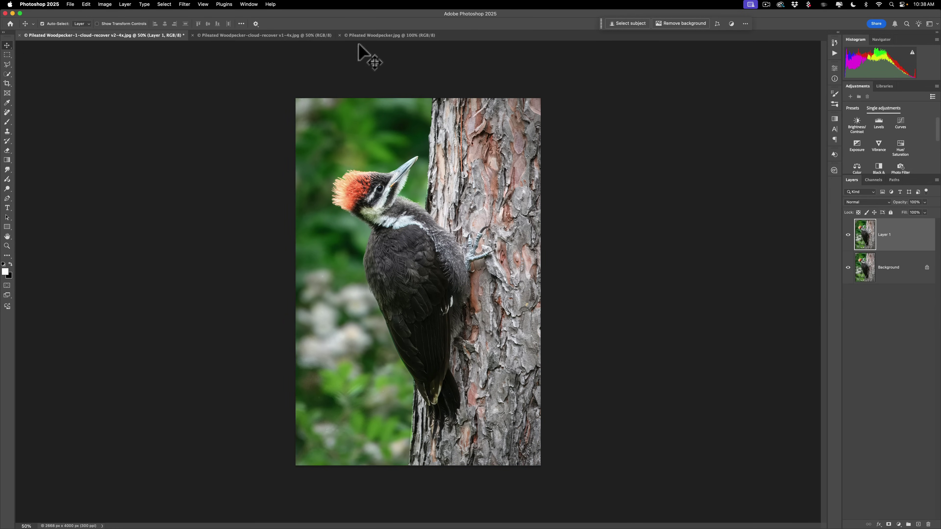
Paste the original Pileated Woodpecker.jpg into the v2 document as Layer 2 at the top-left corner
left_click(365, 36)
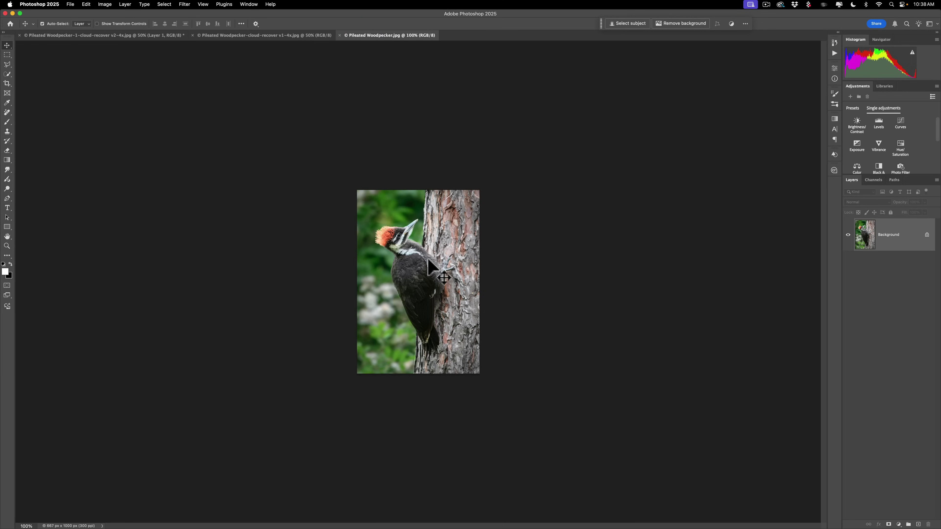
left_click(113, 36)
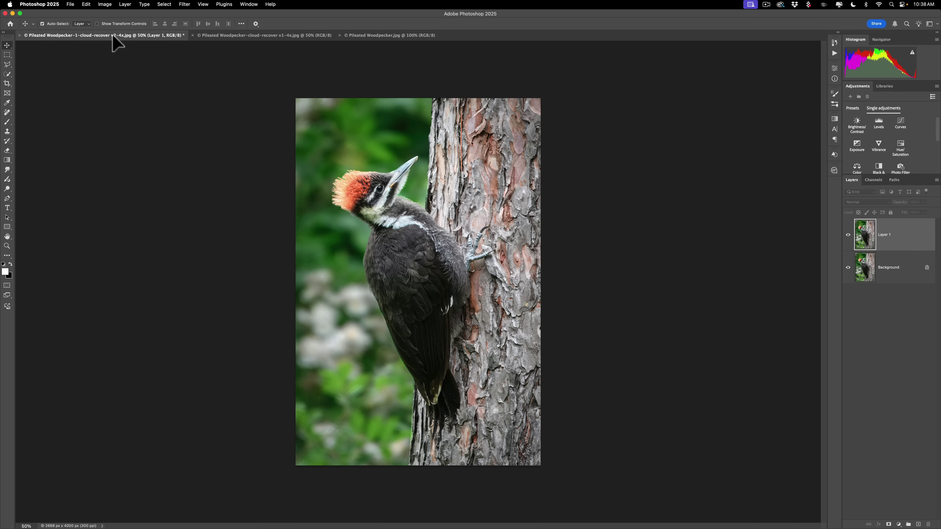
key("super+v")
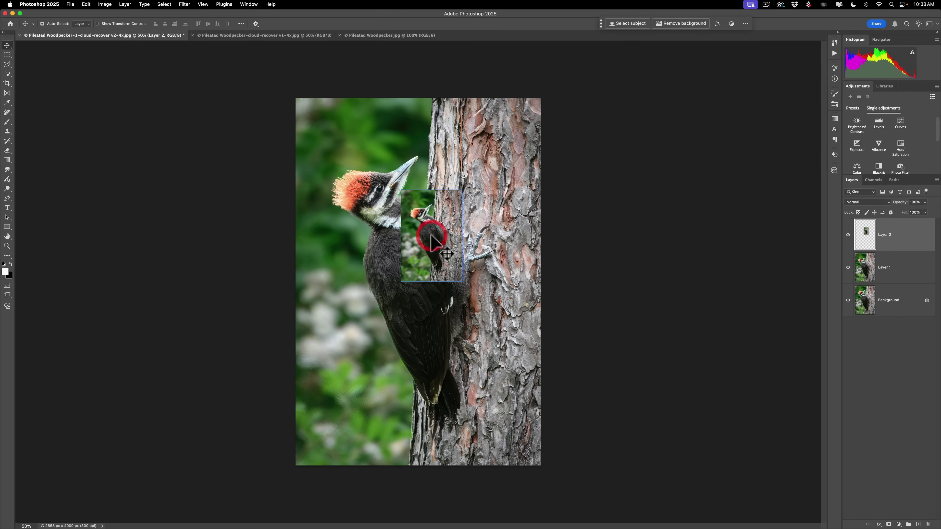
left_click_drag(434, 242, 325, 138)
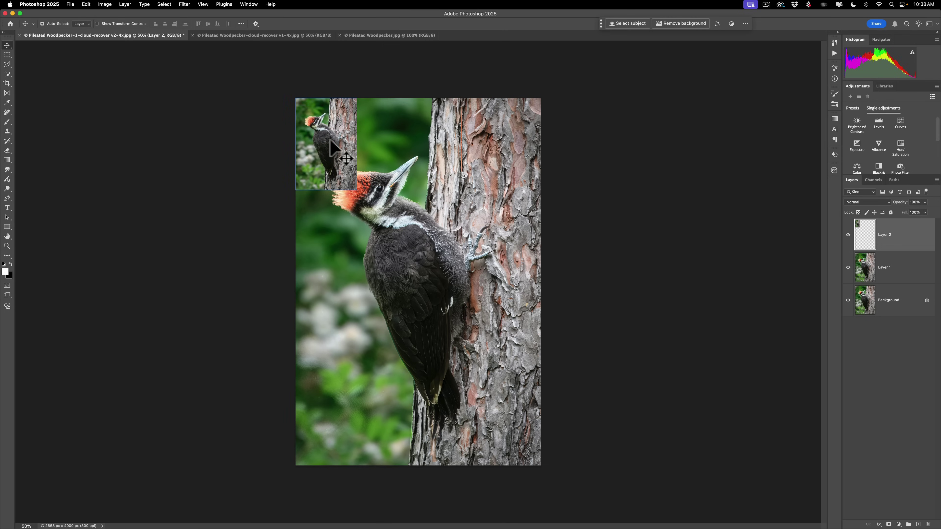
key("super")
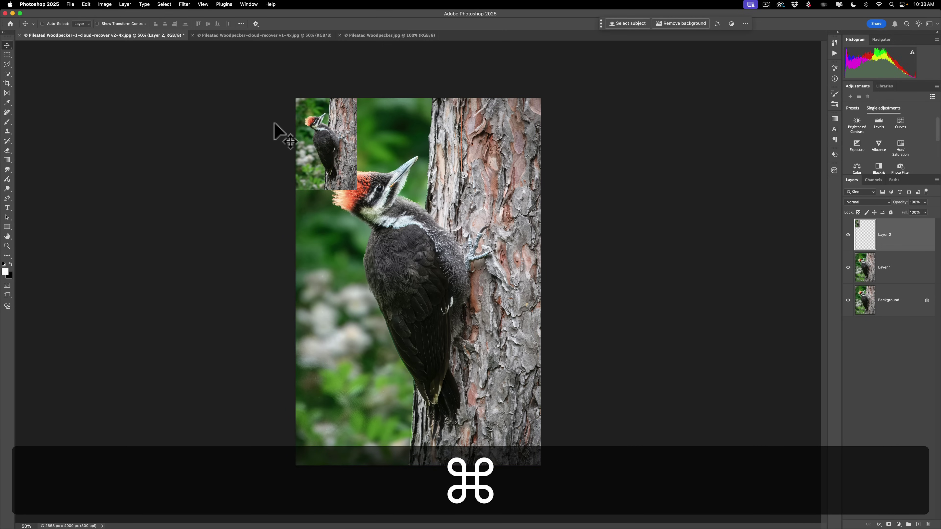
Scale the original woodpecker Layer 2 up about 400% to fill the 2668 × 4000 px canvas
key("super+t")
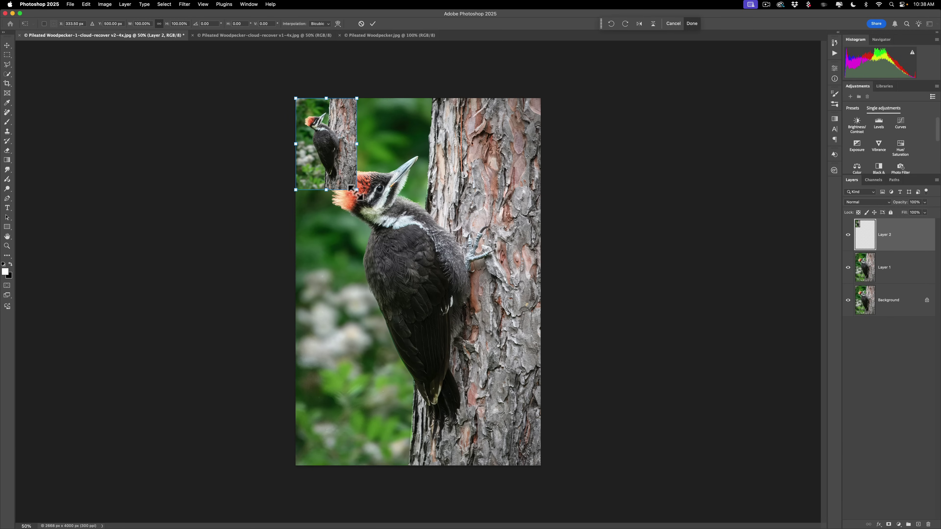
left_click_drag(354, 187, 527, 476)
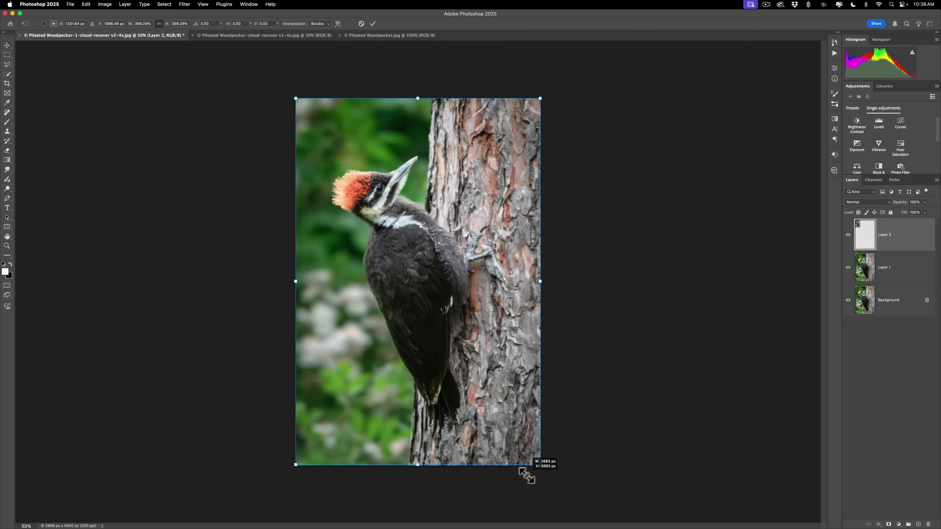
left_click_drag(527, 476, 527, 477)
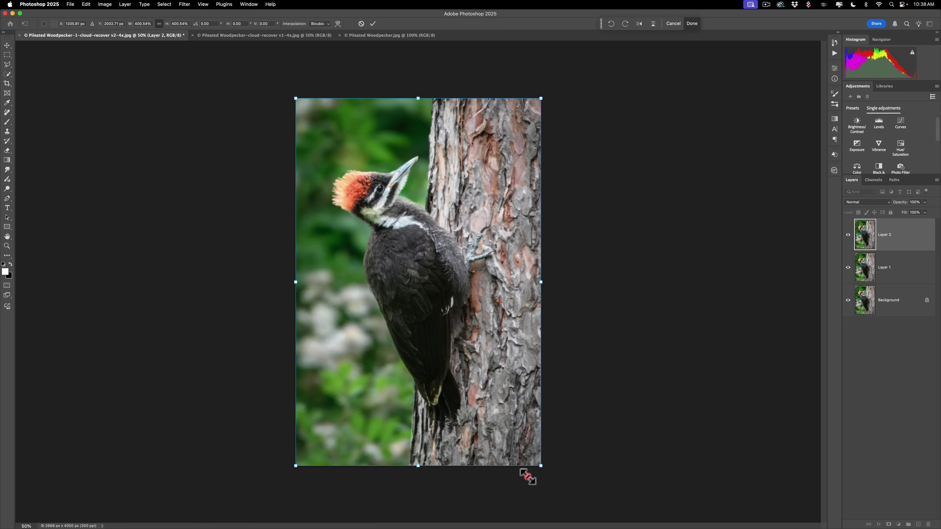
left_click(372, 24)
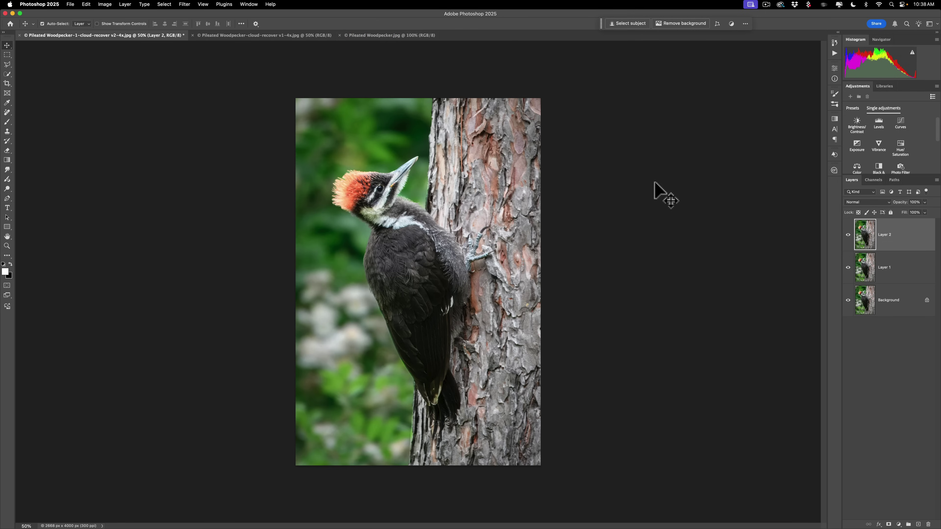
Zoom to 200% on the feathers and toggle Layer 2 to compare, leaving it hidden
key("super+equal")
key("super+equal")
key("super+equal")
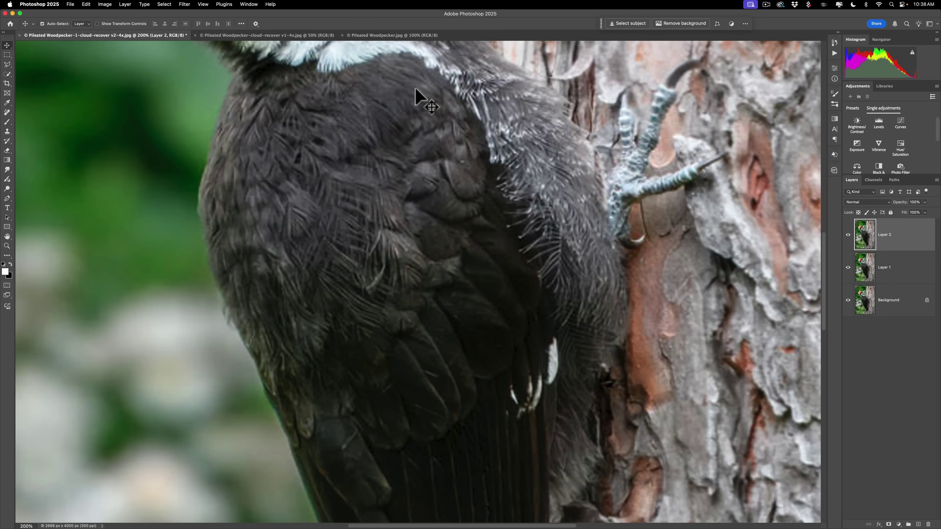
scroll(419, 95, "up", 10)
scroll(420, 95, "up", 5)
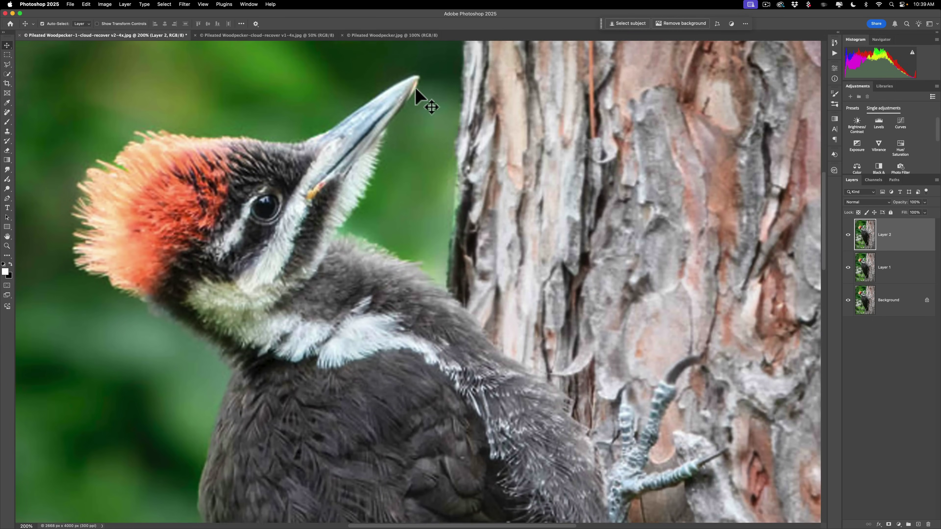
scroll(419, 94, "left", 4)
scroll(415, 93, "left", 2)
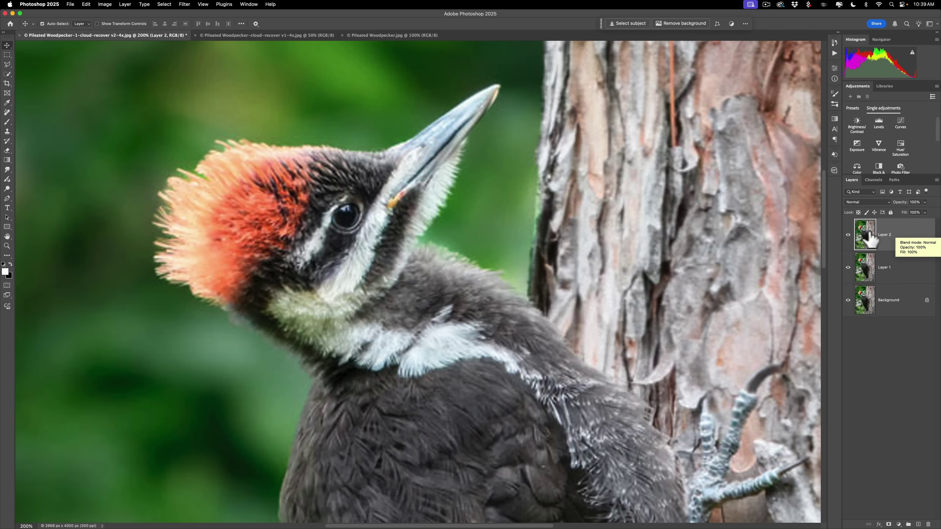
left_click(848, 237)
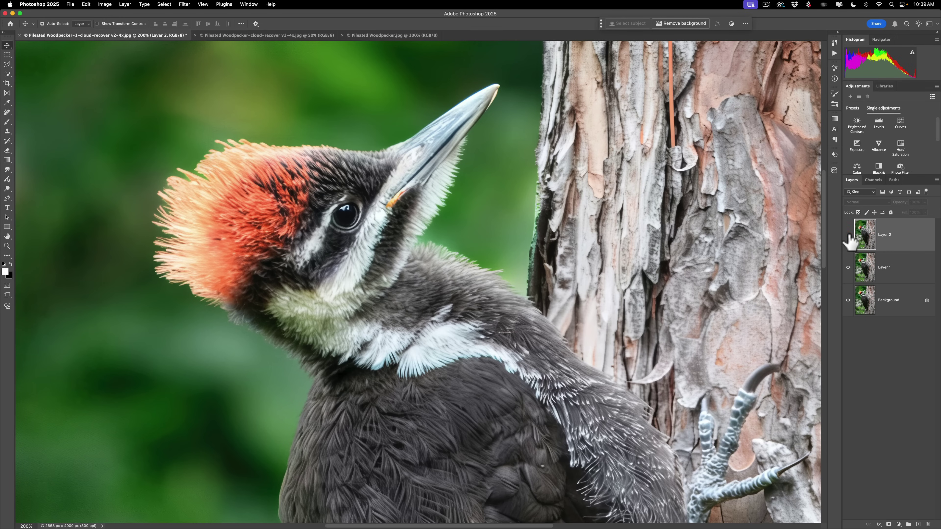
left_click(848, 240)
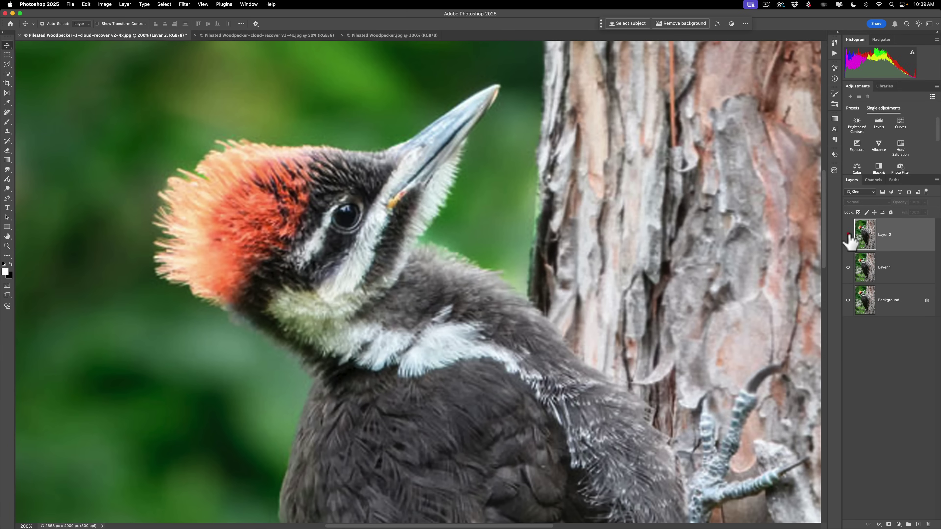
left_click(848, 240)
Toggle Layer 1 on and off against the Background, leaving it visible
left_click(849, 272)
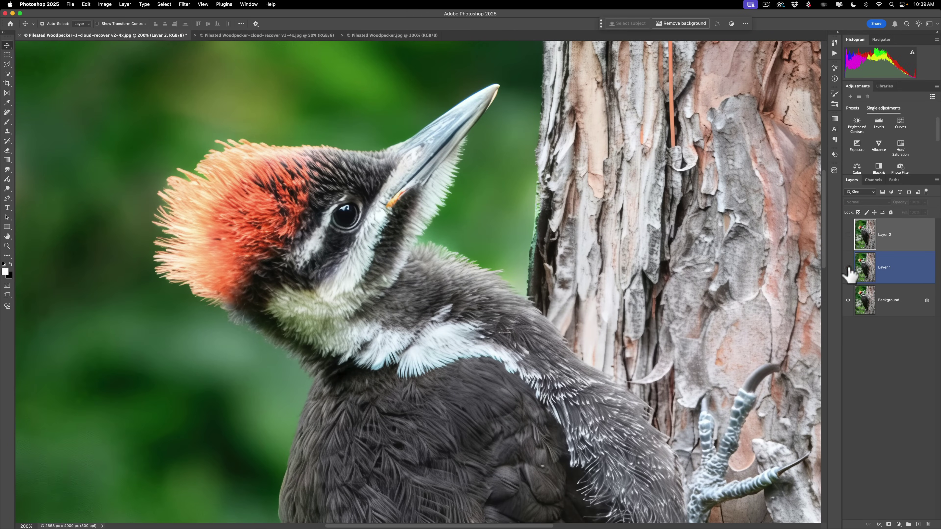
left_click(848, 273)
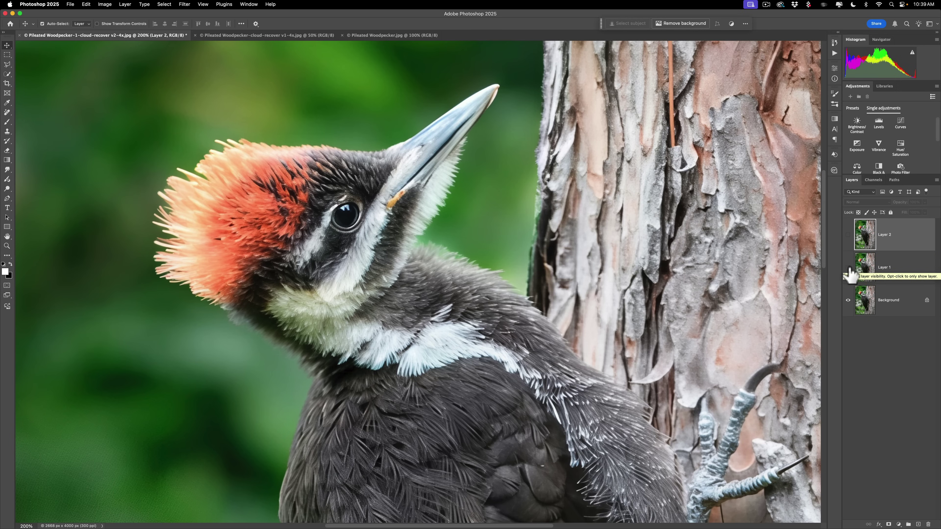
left_click(849, 269)
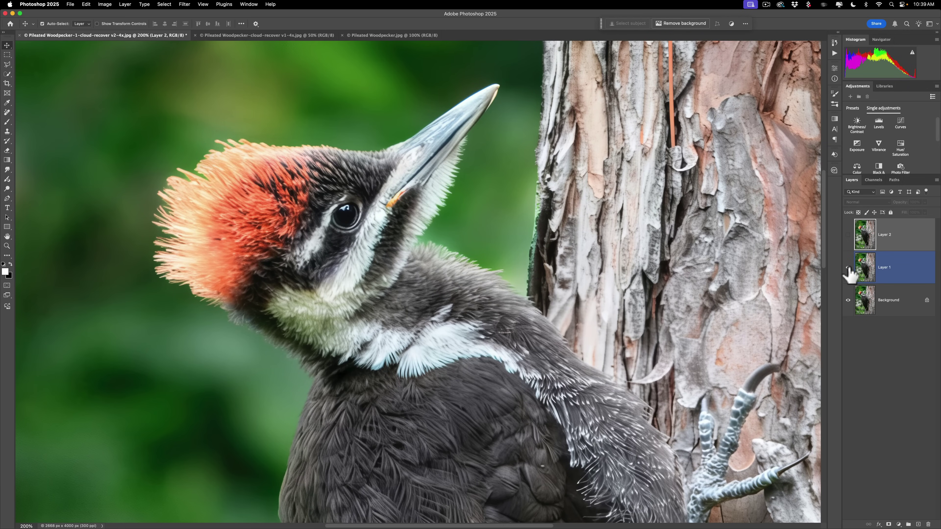
left_click(849, 269)
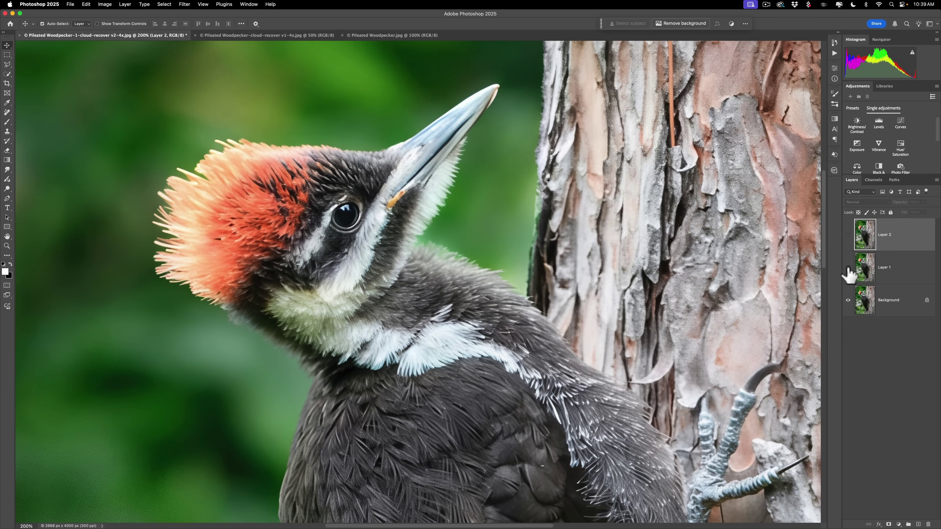
left_click(847, 268)
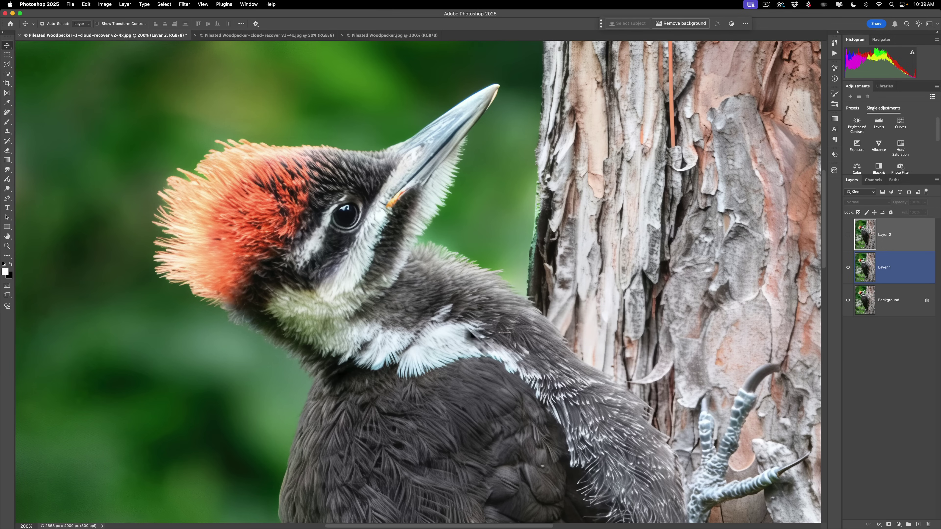
On the woodpecker's body, toggle Layer 1 against the Background, ending with it visible
scroll(476, 411, "down", 5)
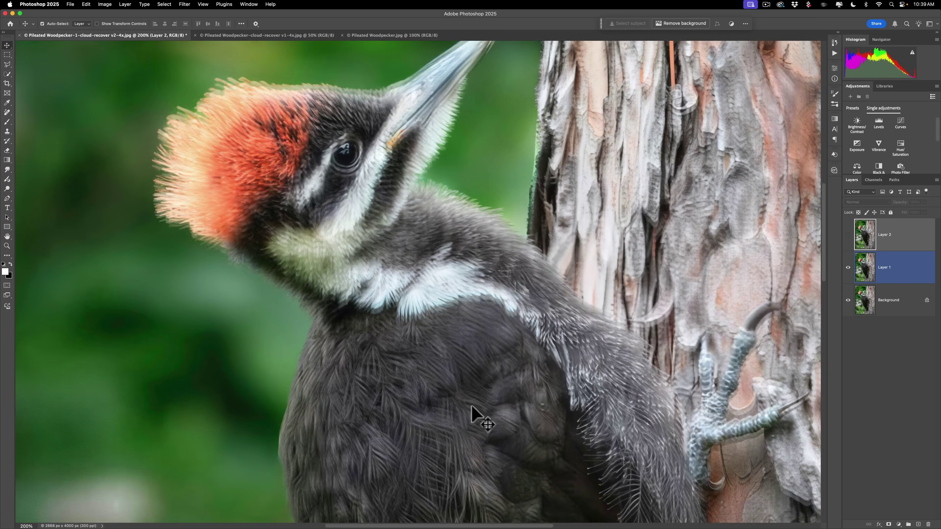
scroll(476, 411, "down", 3)
scroll(626, 296, "down", 2)
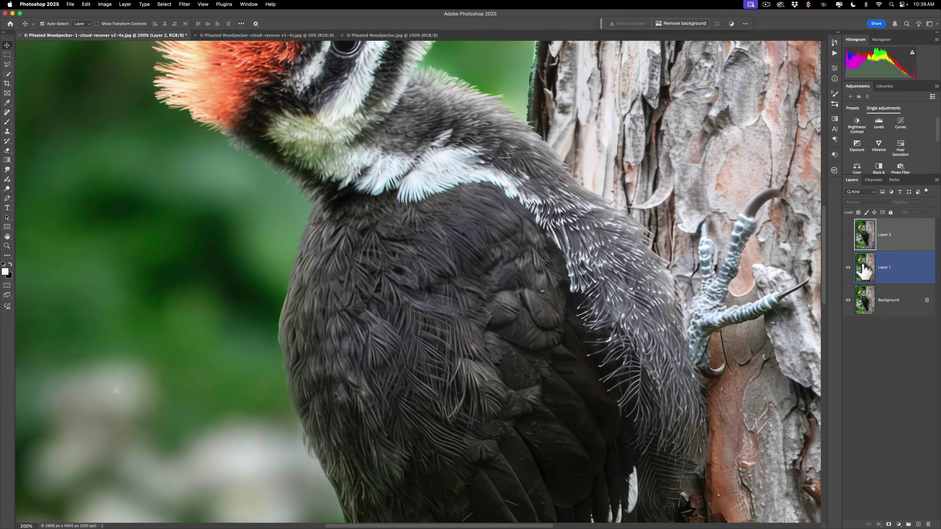
left_click(847, 267)
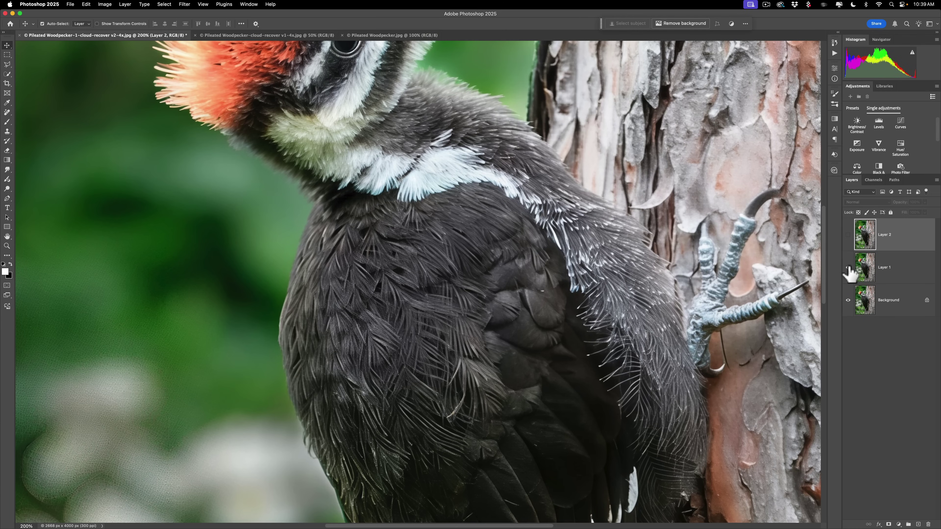
left_click(848, 267)
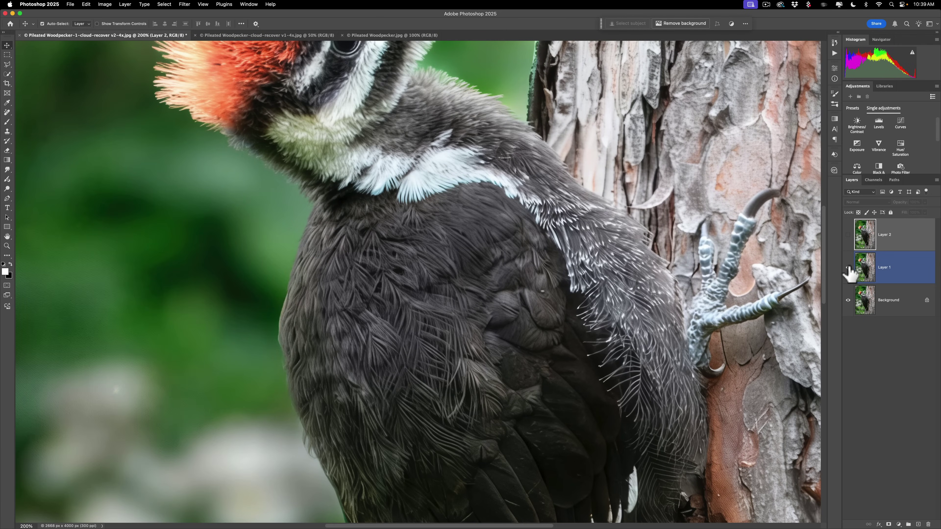
left_click(848, 268)
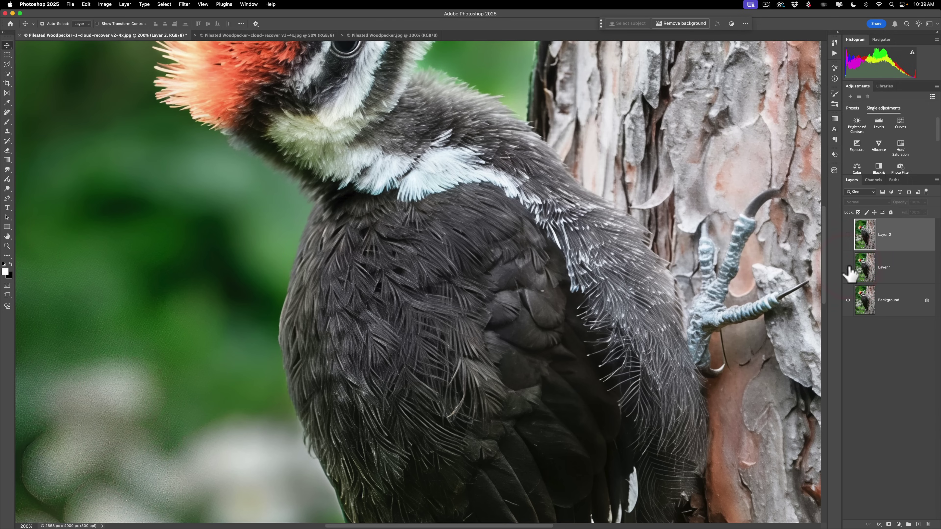
left_click(848, 267)
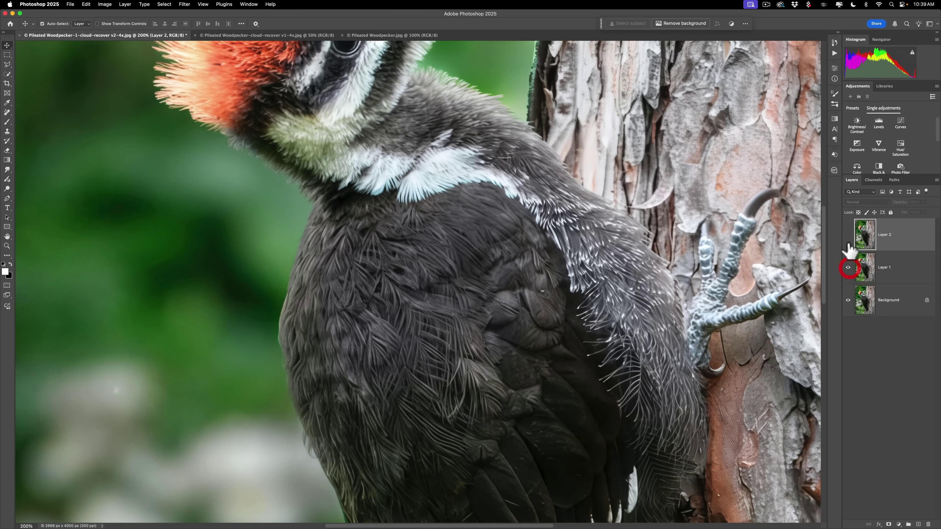
Compare Layer 2 with Layer 1, then hide both to leave only the Background
left_click(848, 234)
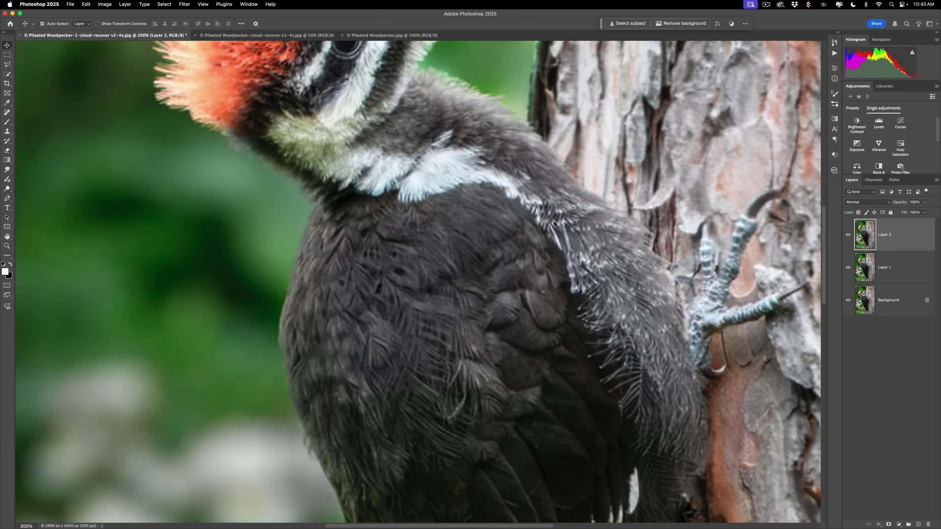
left_click(847, 235)
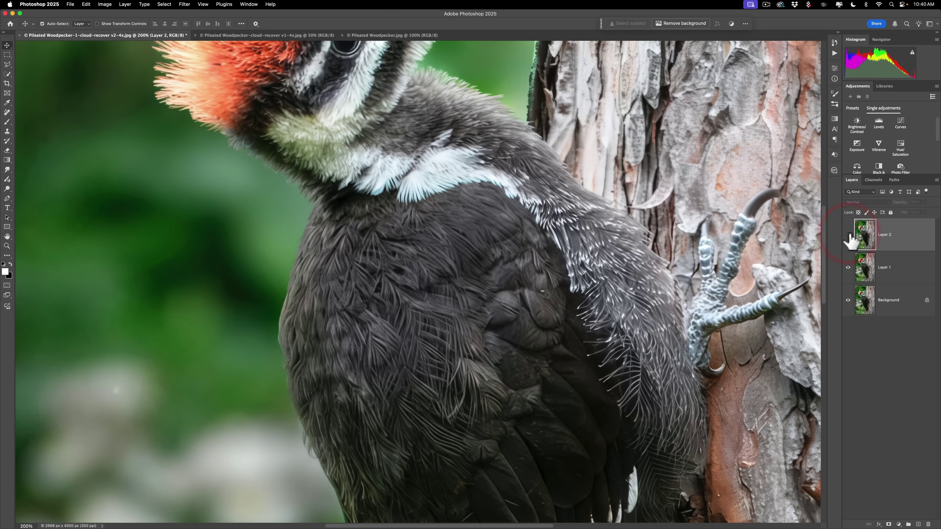
left_click(847, 268)
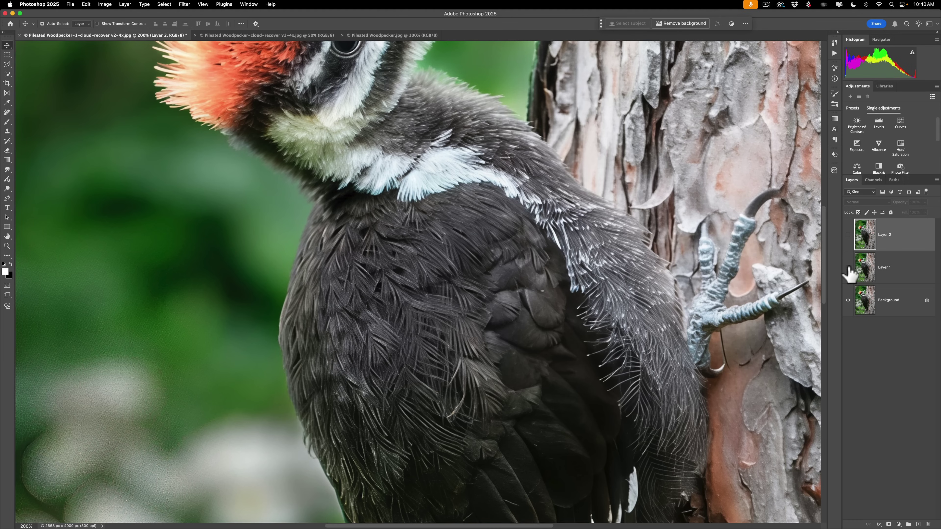
Back at the head, show Layer 1 and toggle Layer 2 over it, leaving Layer 2 hidden
scroll(630, 210, "up", 5)
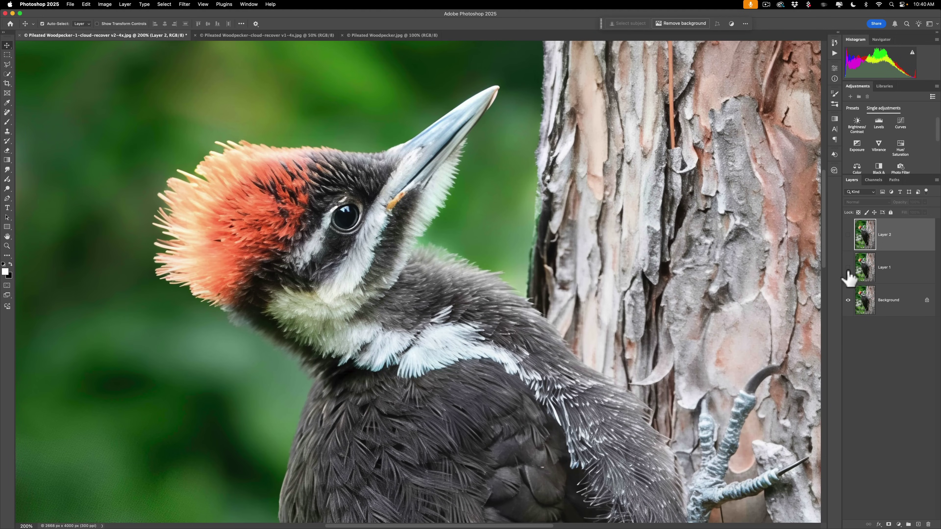
left_click(847, 273)
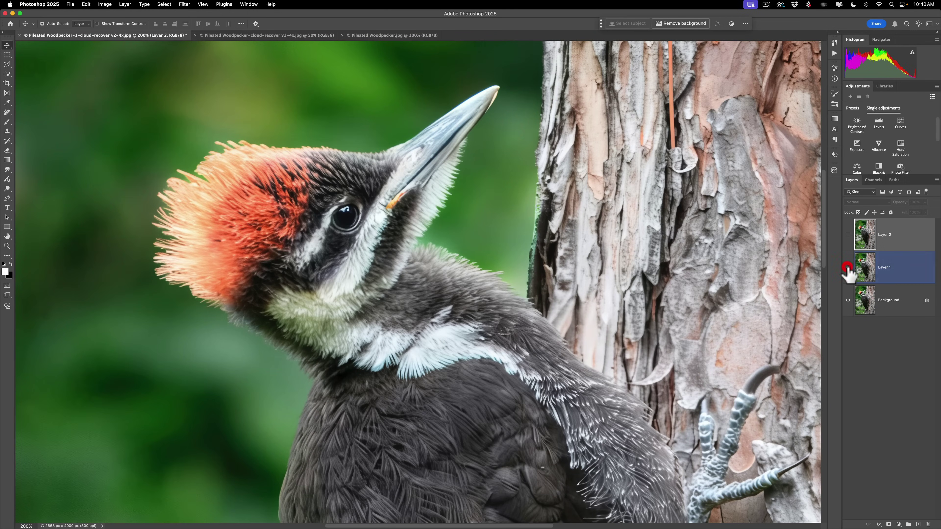
left_click(847, 235)
left_click(847, 236)
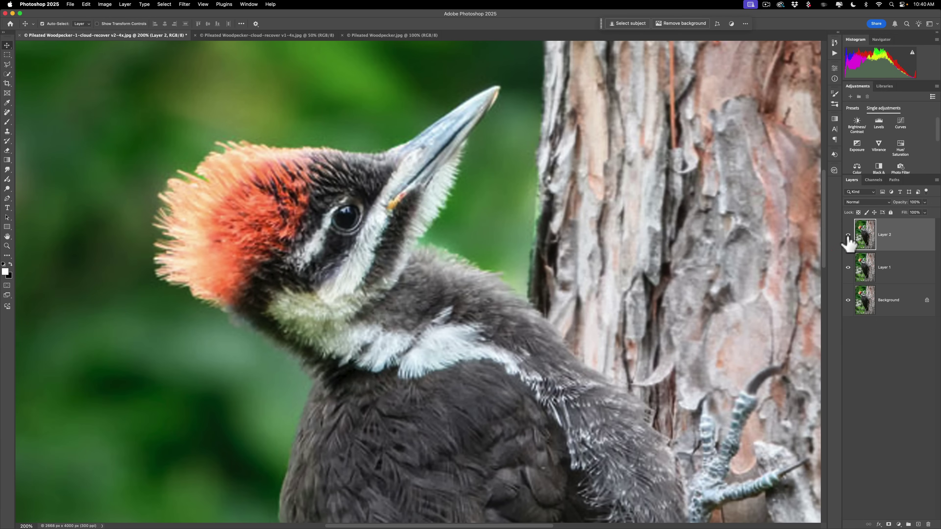
left_click(847, 235)
Select Layer 1 and toggle it against the Background, finishing with it hidden
left_click(850, 268)
left_click(848, 267)
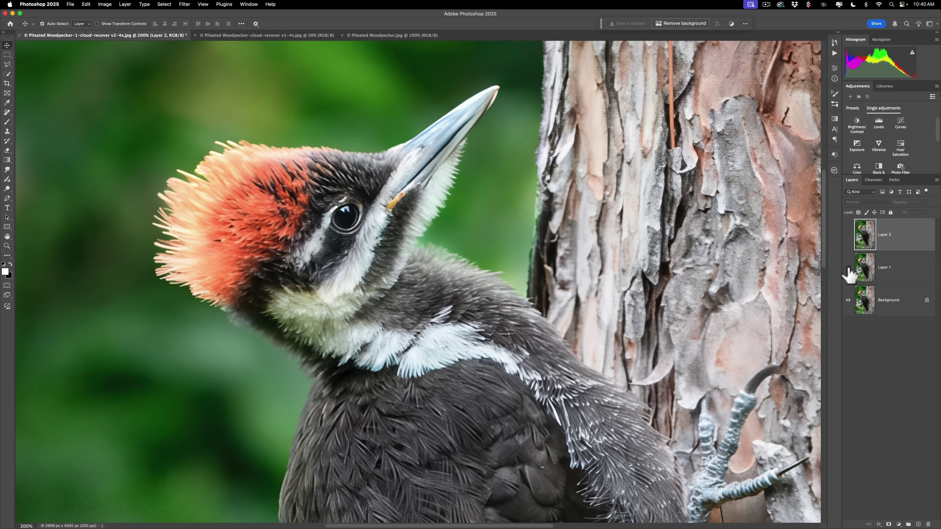
left_click(848, 268)
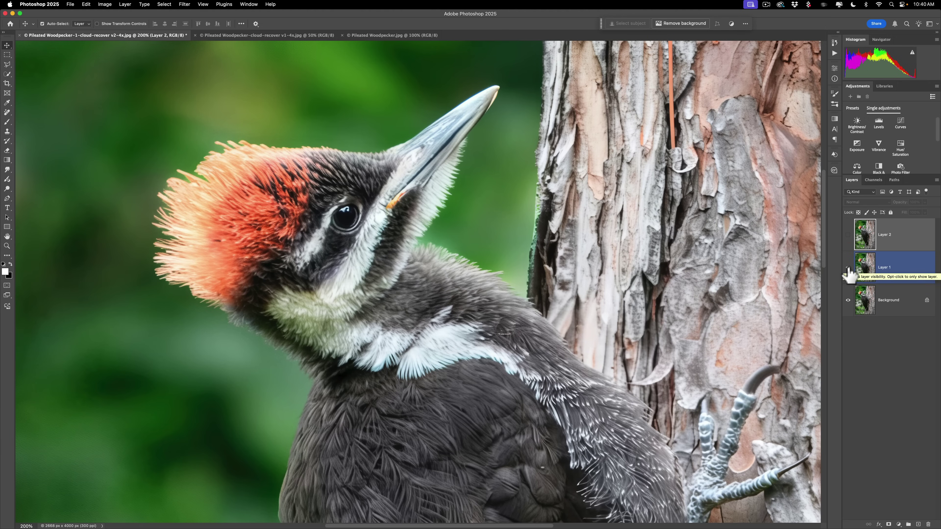
left_click(848, 268)
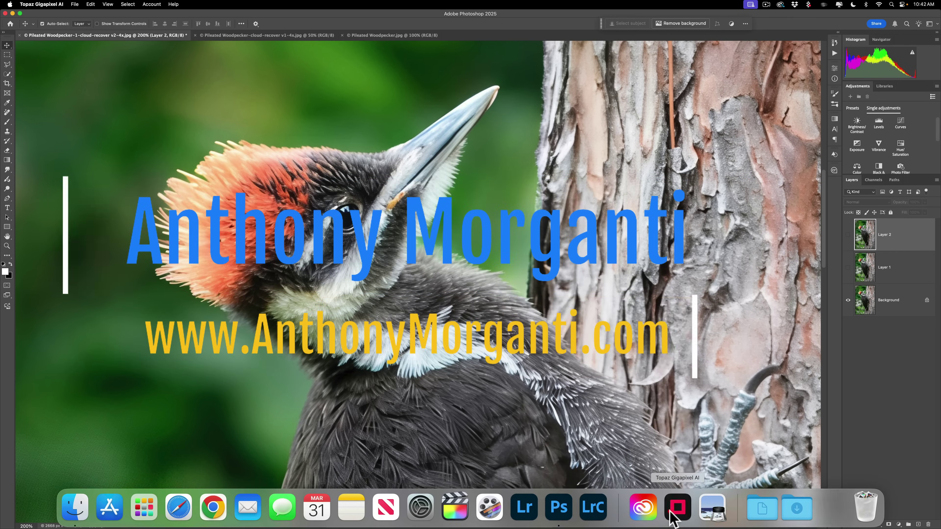
Bring Topaz Gigapixel AI to the front from the Dock
left_click(694, 508)
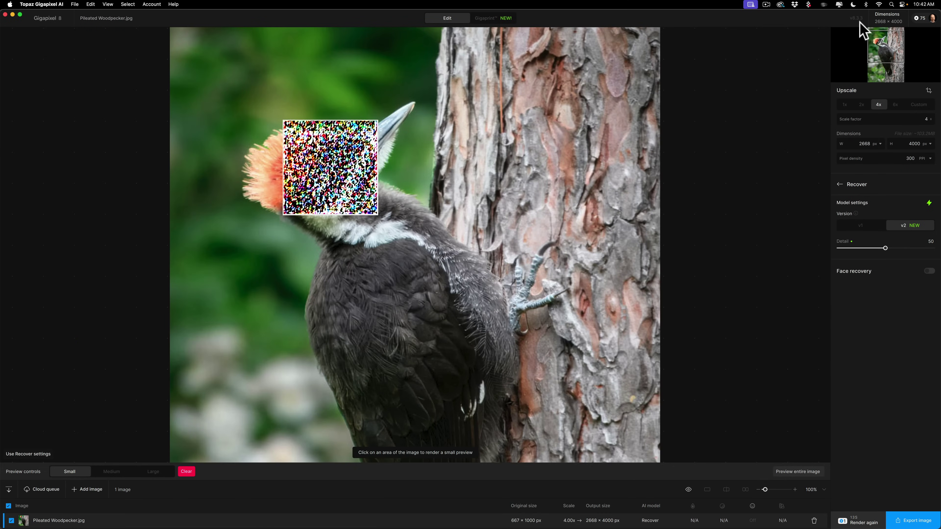